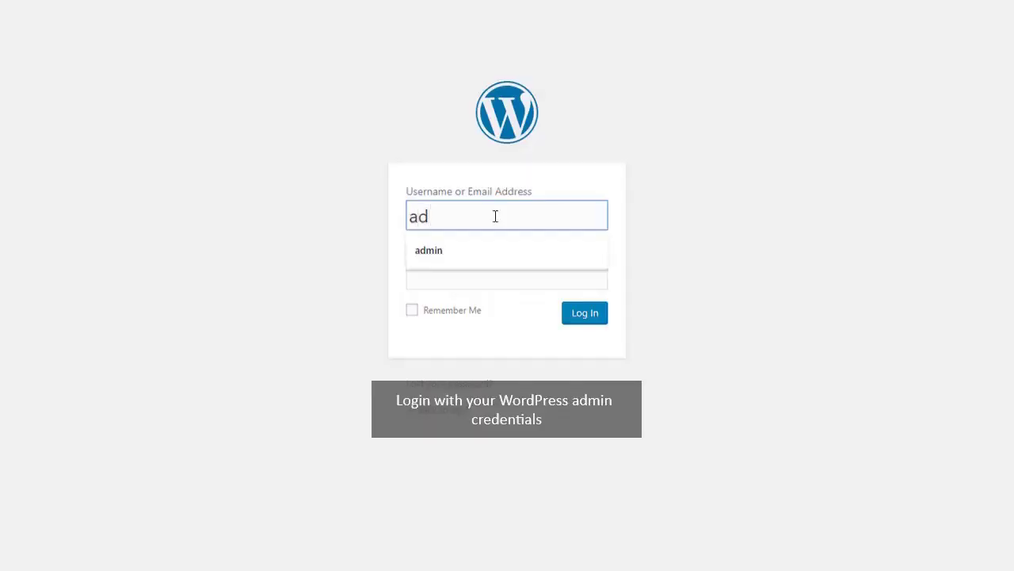
# Step: Log in to the WordPress admin area with the administrator username and password
pyautogui.click(489, 264)
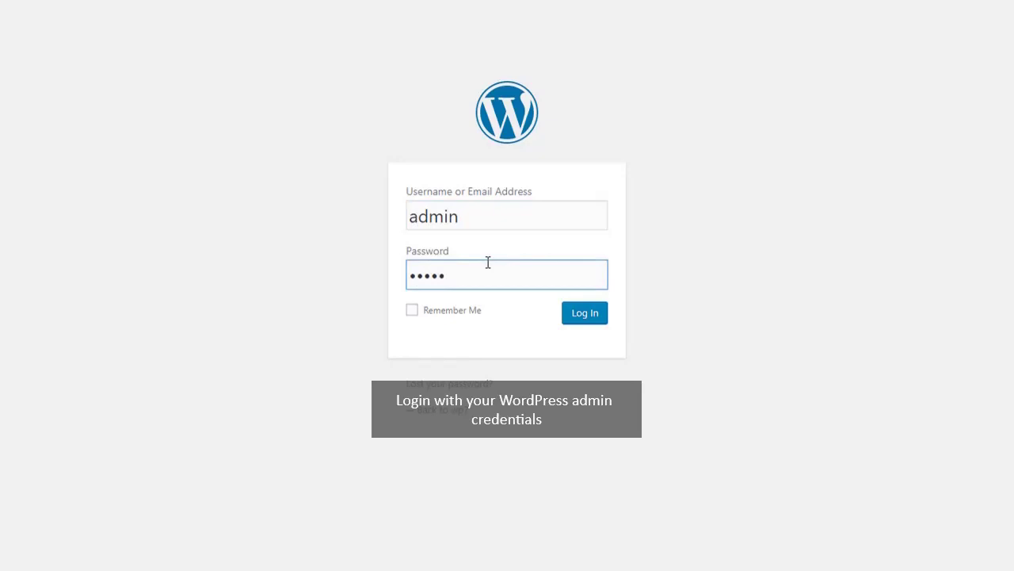
pyautogui.click(579, 311)
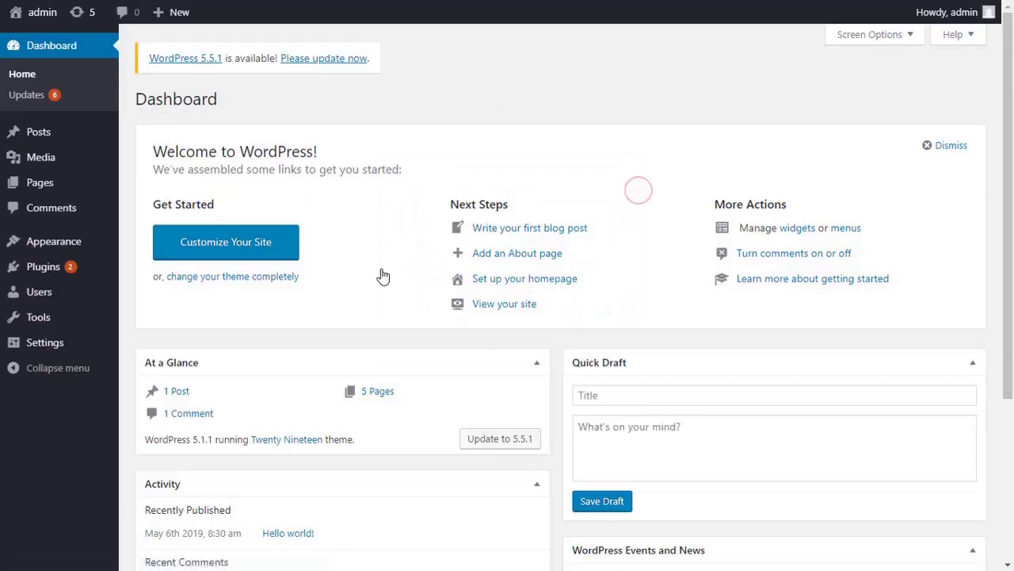
# Step: Search the plugin directory for 'oauth', then install and activate miniOrange's OAuth Single Sign On plugin
pyautogui.click(59, 273)
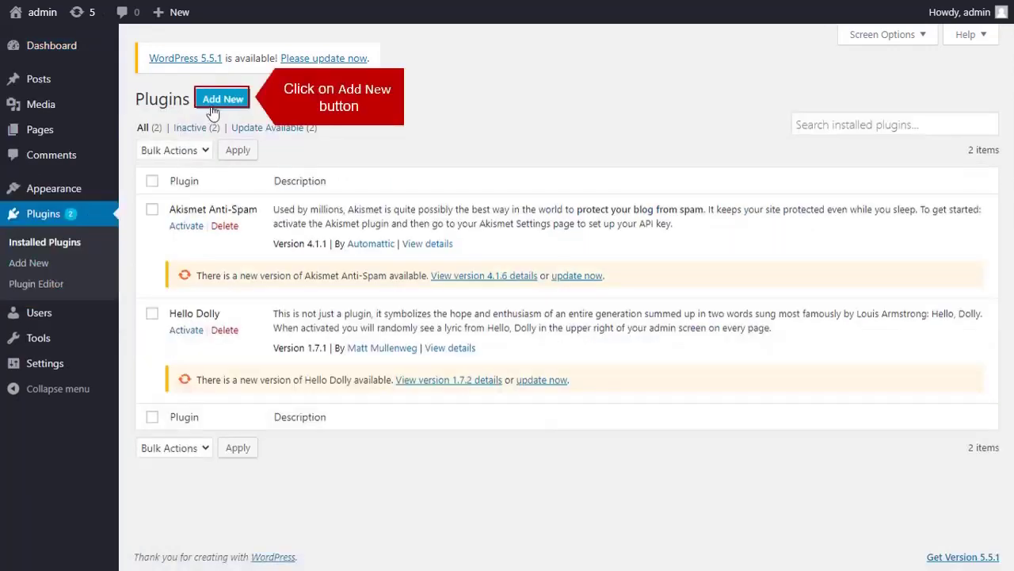
pyautogui.click(212, 111)
pyautogui.click(803, 135)
pyautogui.write('oauth')
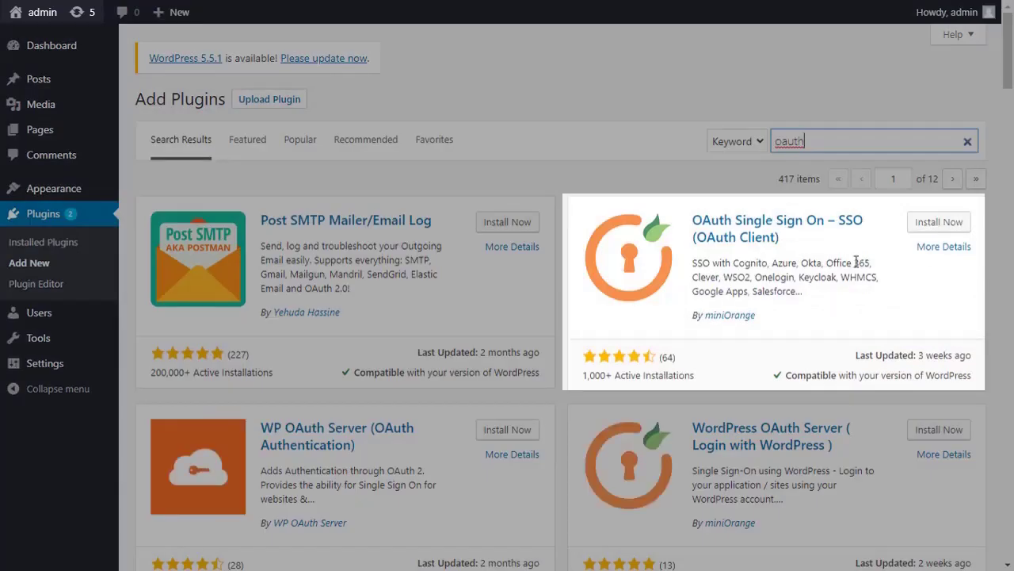
pyautogui.click(925, 223)
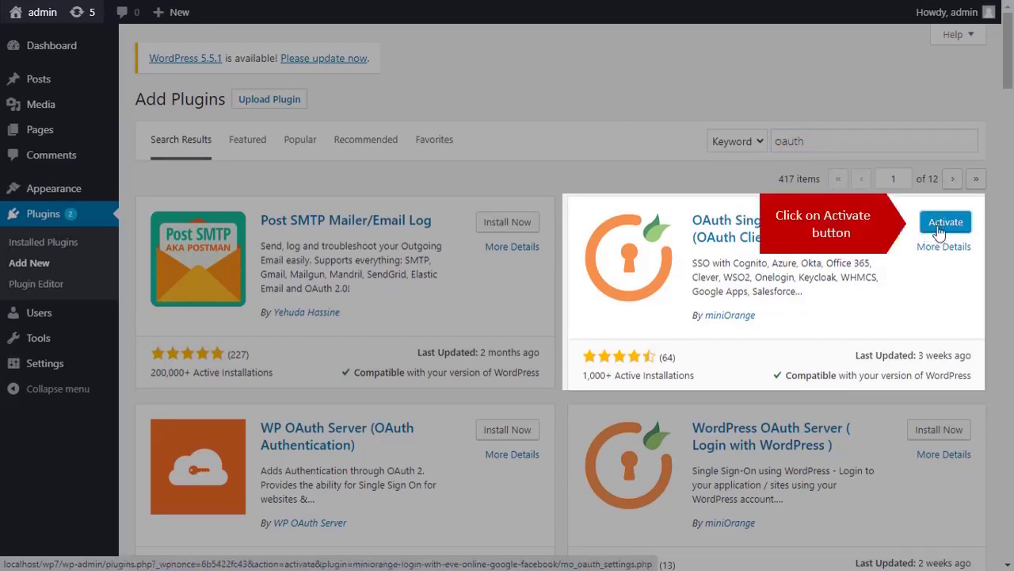
pyautogui.click(940, 231)
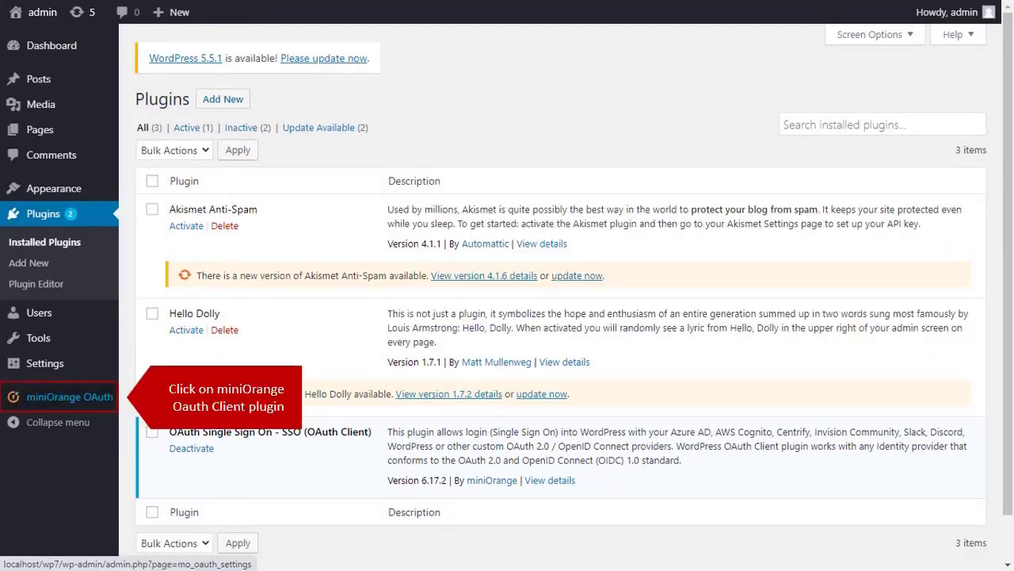
# Step: In miniOrange OAuth settings, filter providers by 'apple', pick Apple and name the app 'Apple'
pyautogui.click(70, 396)
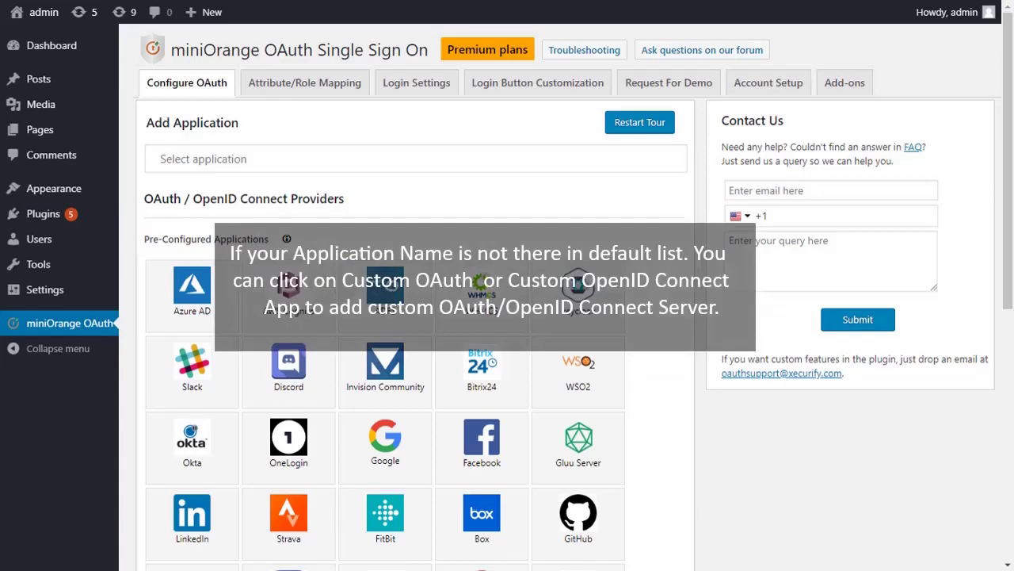
pyautogui.scroll(-1, 573, 317)
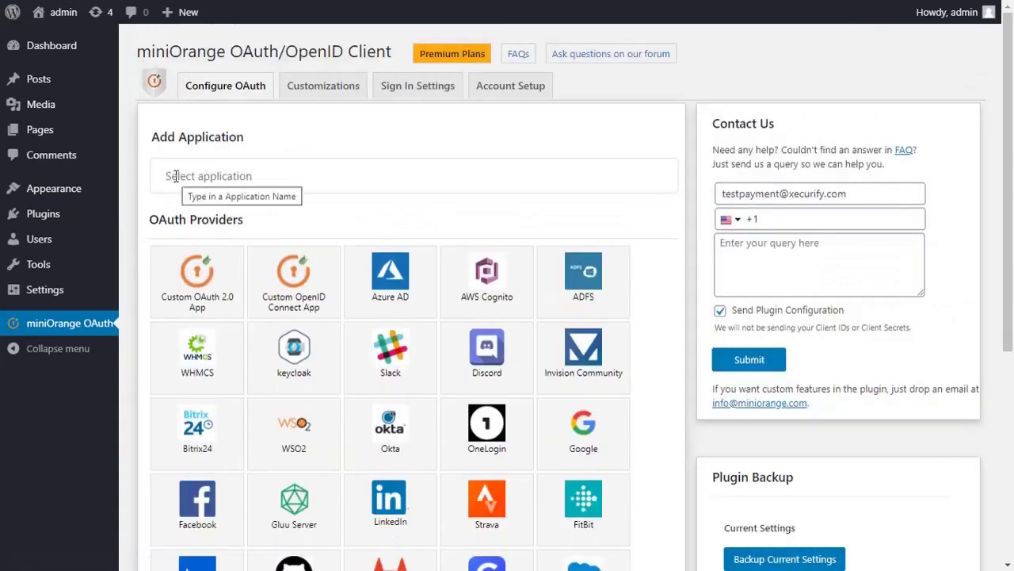
pyautogui.click(175, 175)
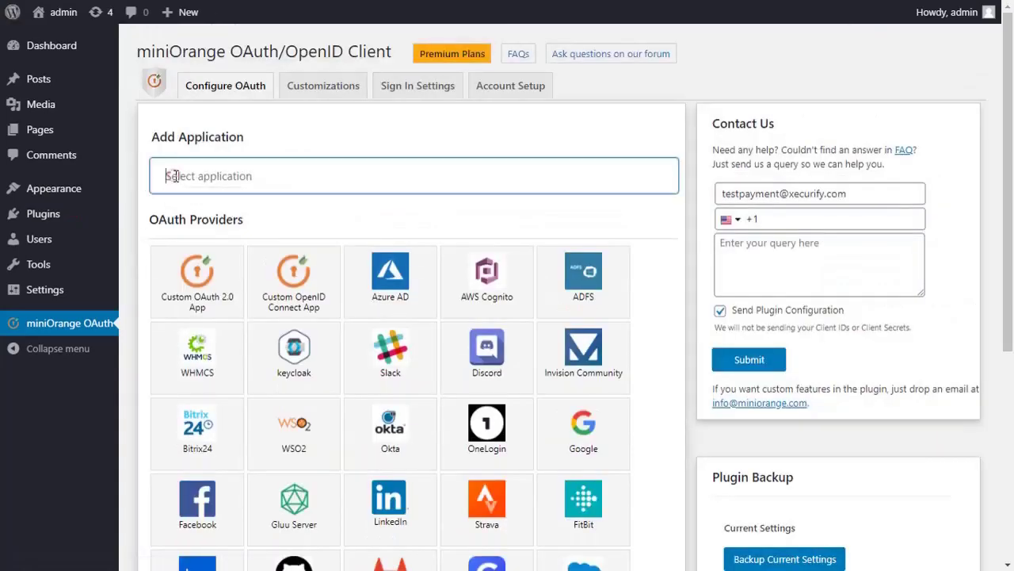
pyautogui.write('appl')
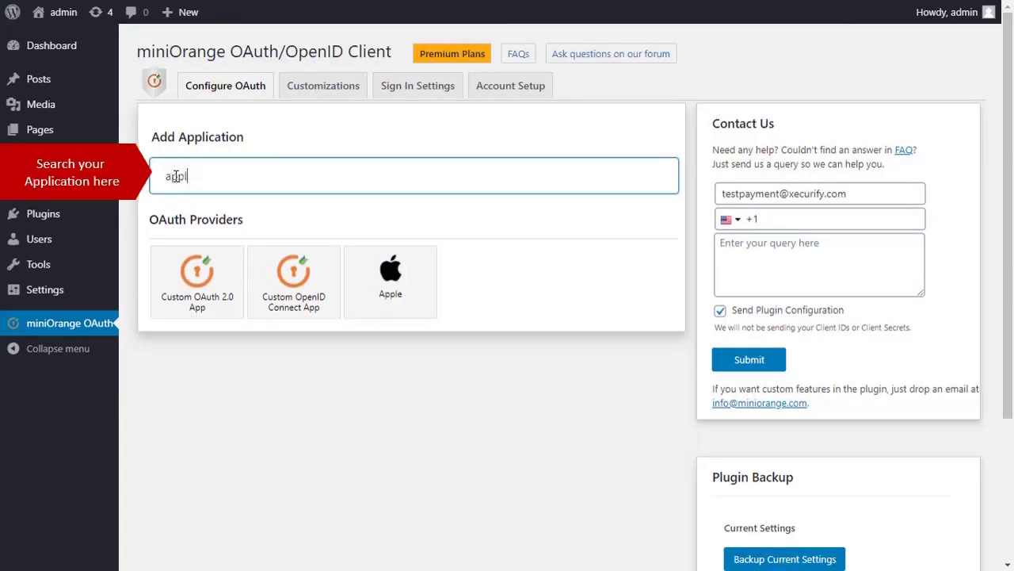
pyautogui.write('e')
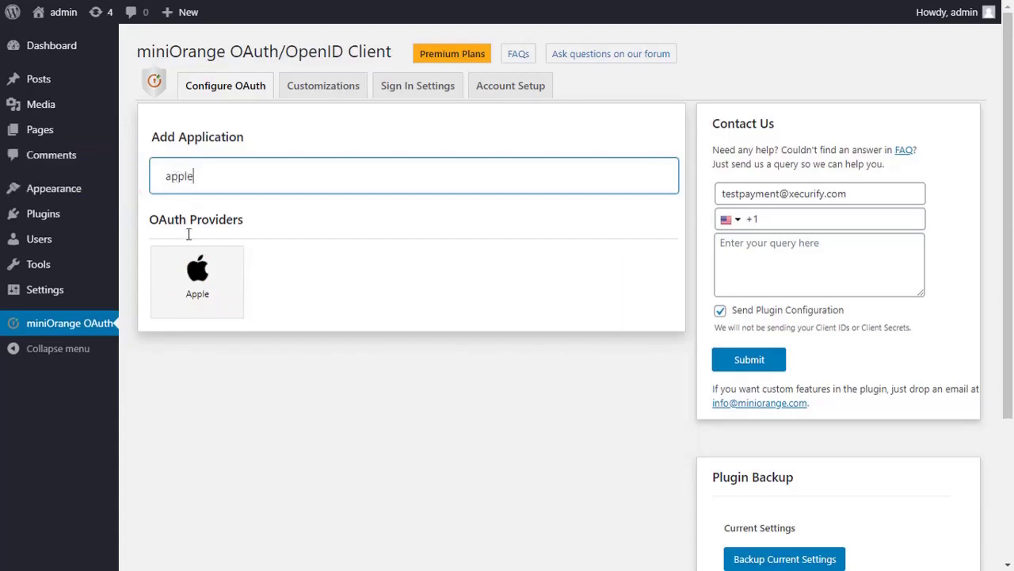
pyautogui.click(197, 279)
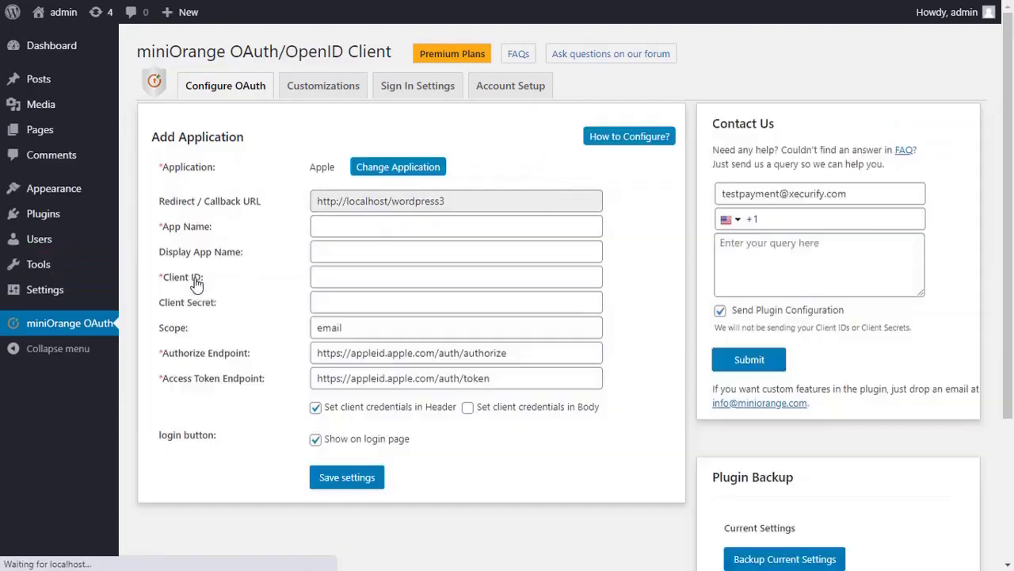
pyautogui.click(397, 226)
pyautogui.write('Ap')
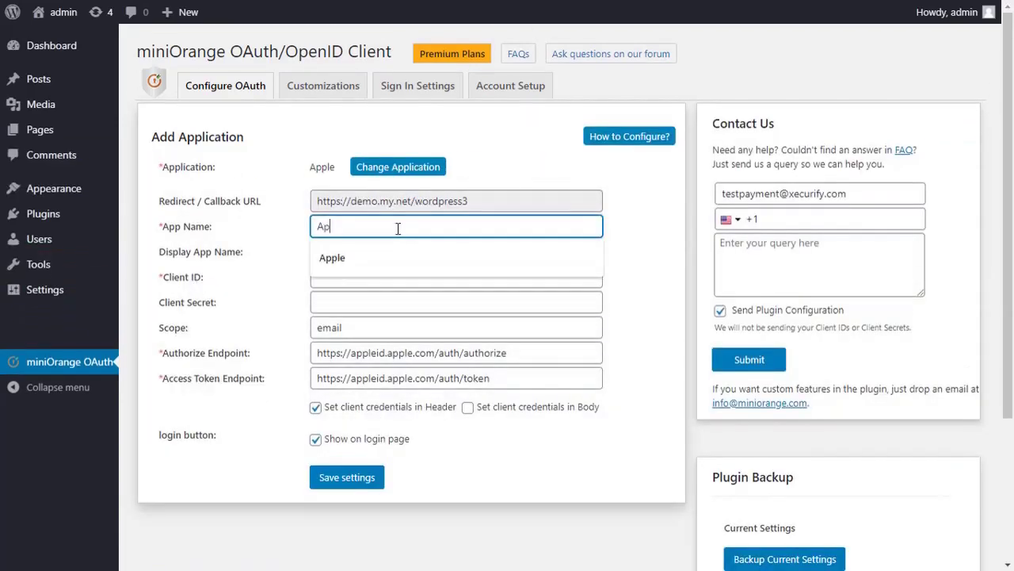
pyautogui.write('ple')
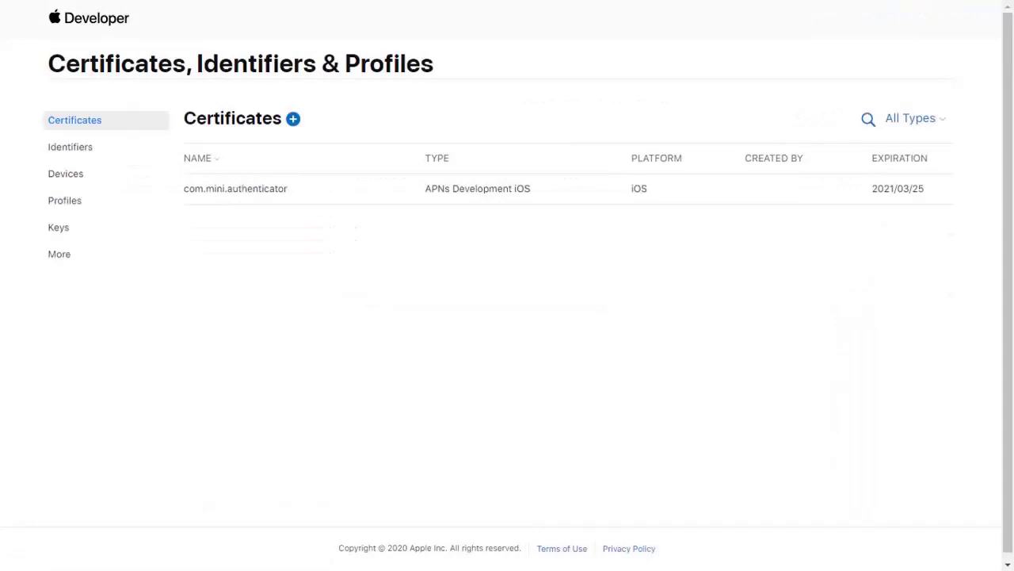
# Step: From Identifiers, start a new identifier and continue with App IDs as its kind
pyautogui.click(85, 151)
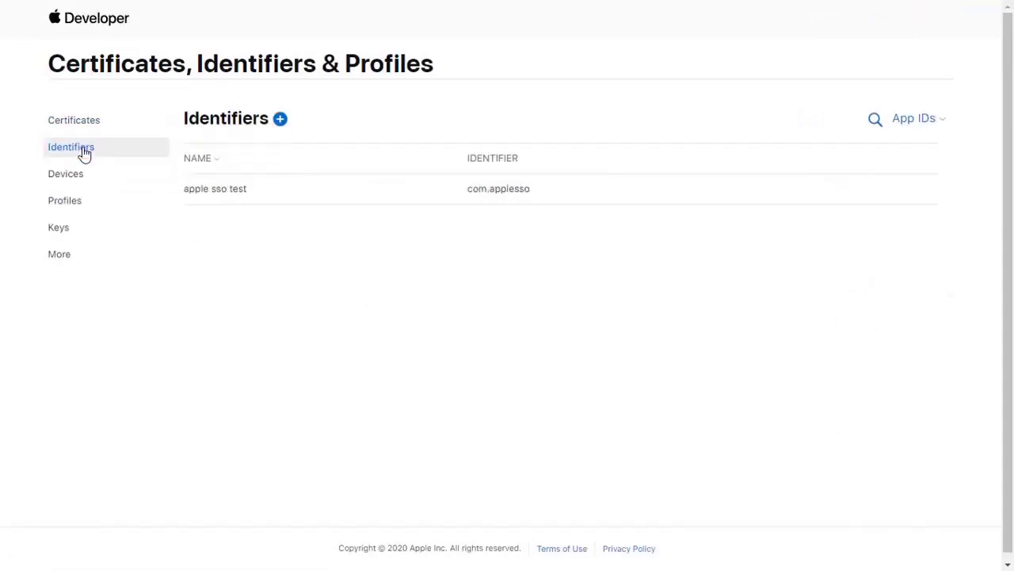
pyautogui.click(280, 120)
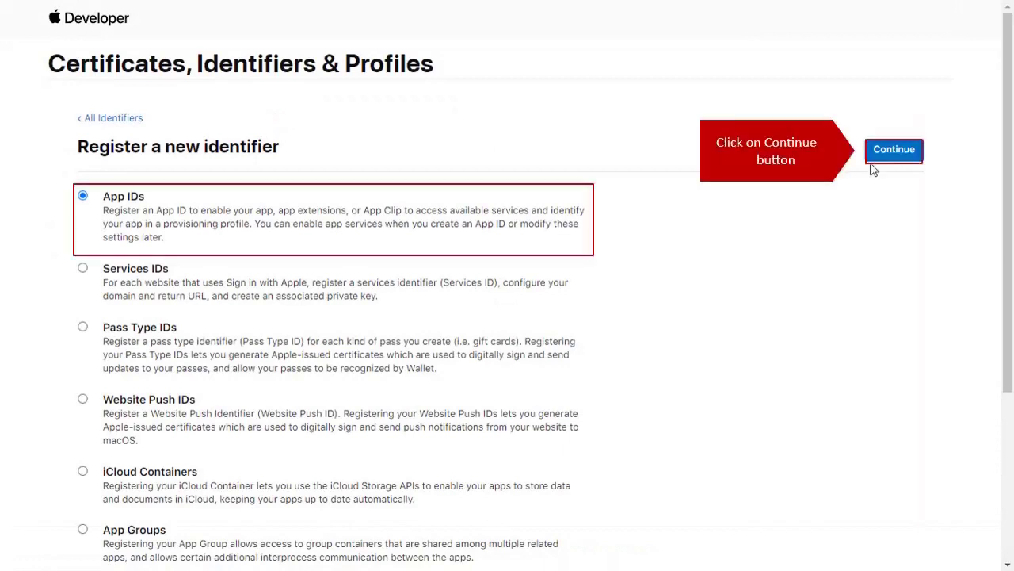
pyautogui.click(896, 158)
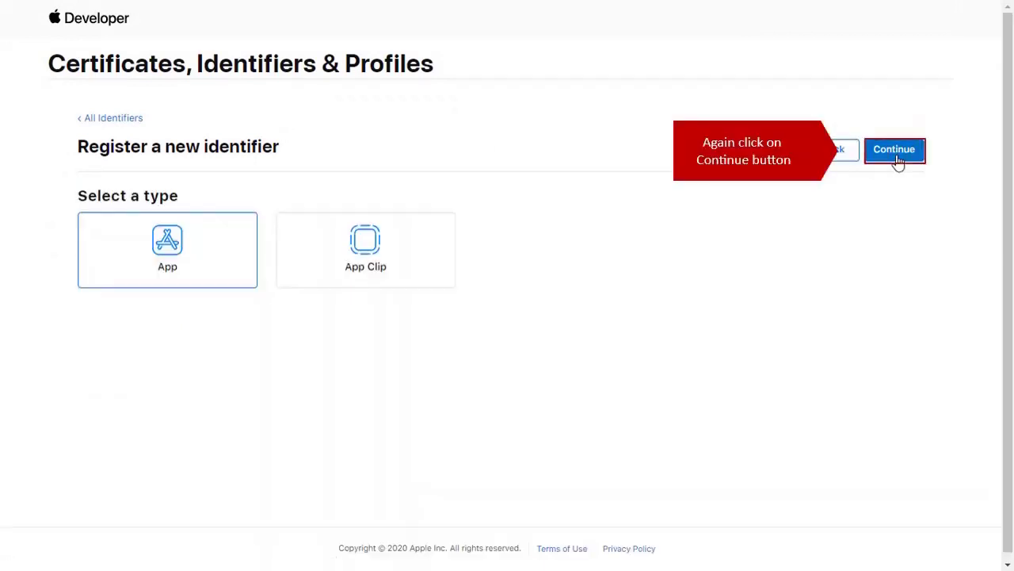
# Step: Choose the App type with description 'Configure Apple app in WordPress' and bundle ID com.myappleapp
pyautogui.click(895, 152)
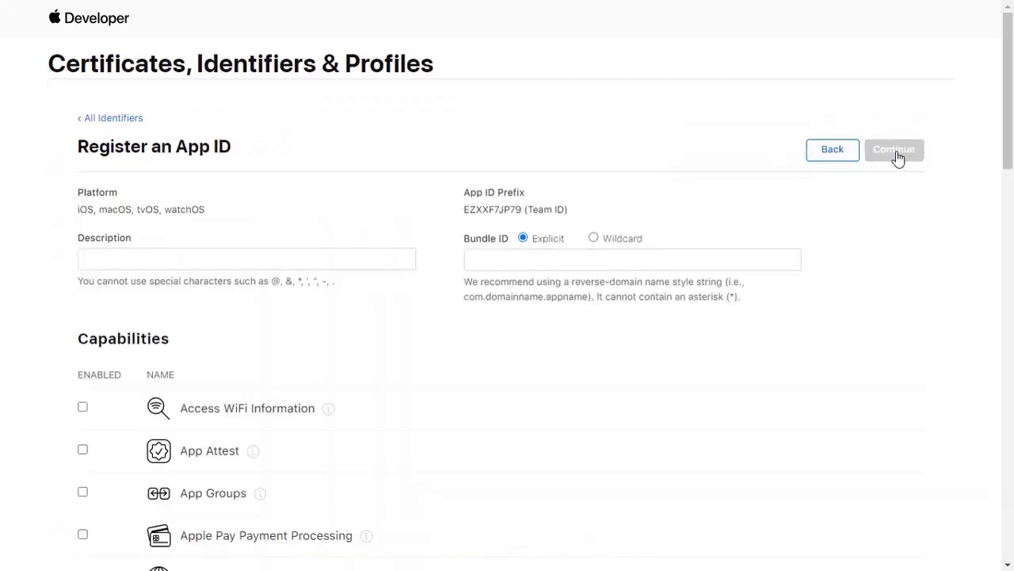
pyautogui.click(93, 258)
pyautogui.write('Config')
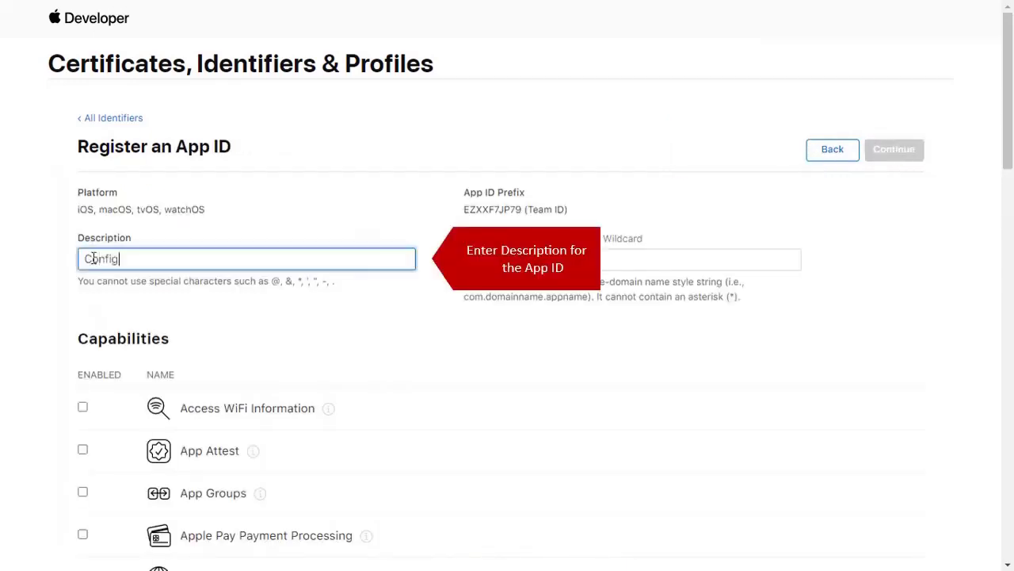
pyautogui.write('ure Apple app in ')
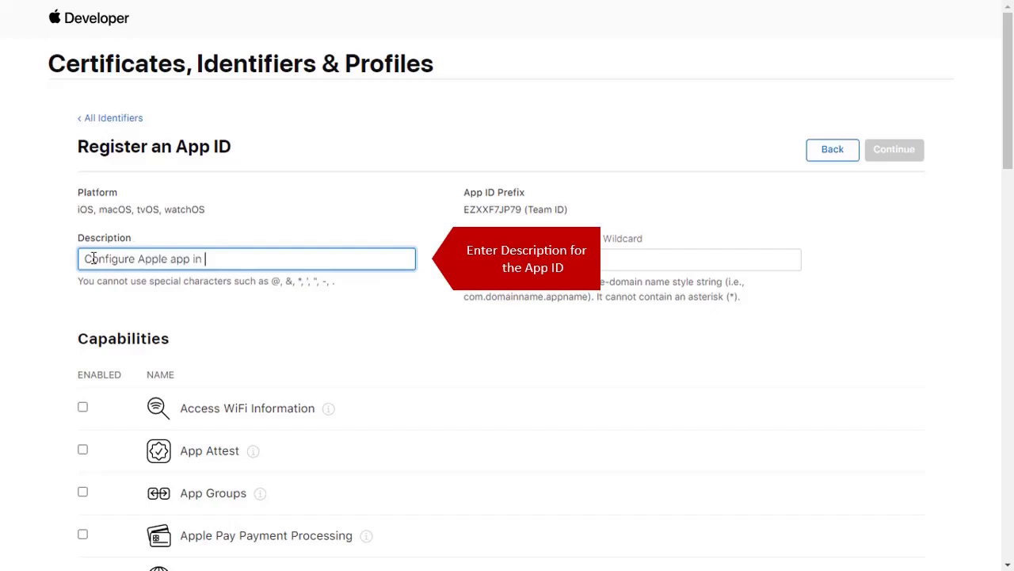
pyautogui.write('WordPress')
pyautogui.click(481, 262)
pyautogui.write('com.my')
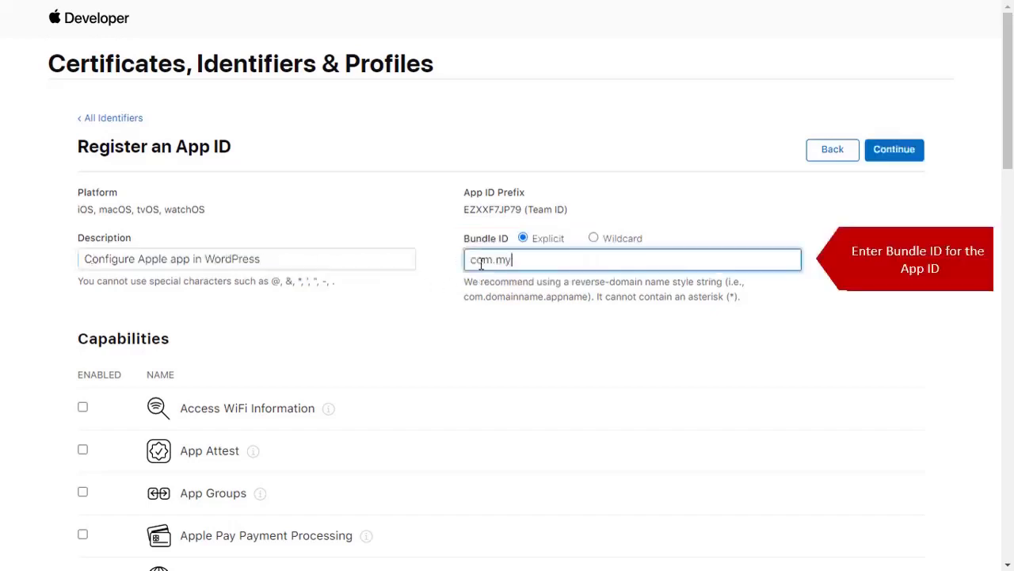
pyautogui.write('appleapp')
# Step: Enable Sign In with Apple as primary App ID, then confirm and register the App ID
pyautogui.scroll(-10, 487, 361)
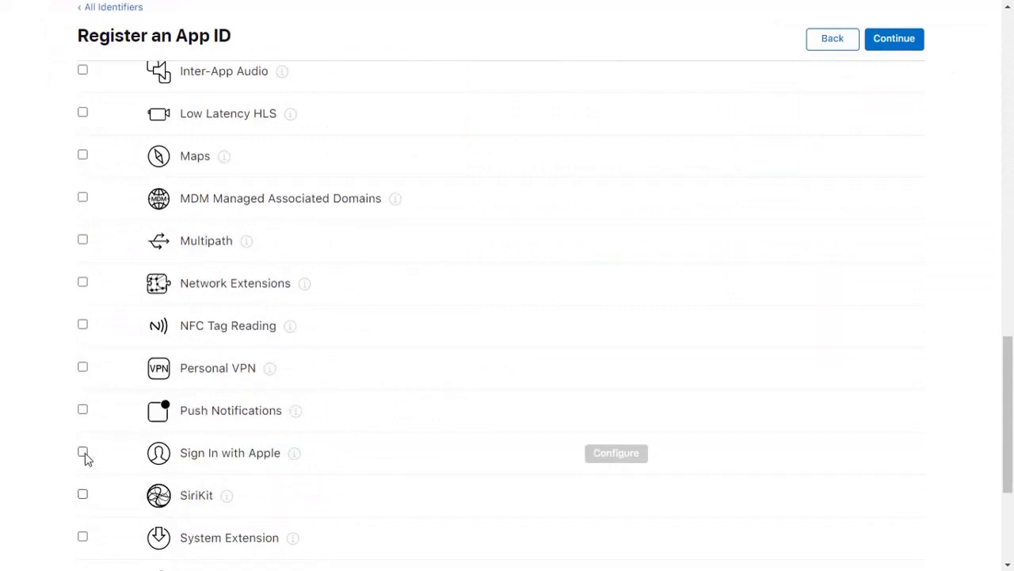
pyautogui.click(82, 451)
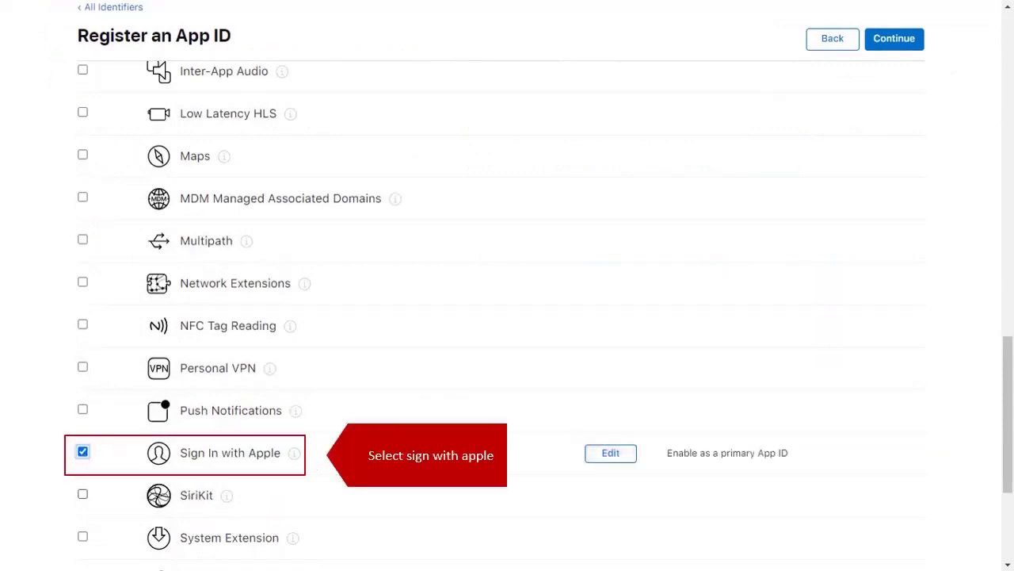
pyautogui.click(614, 457)
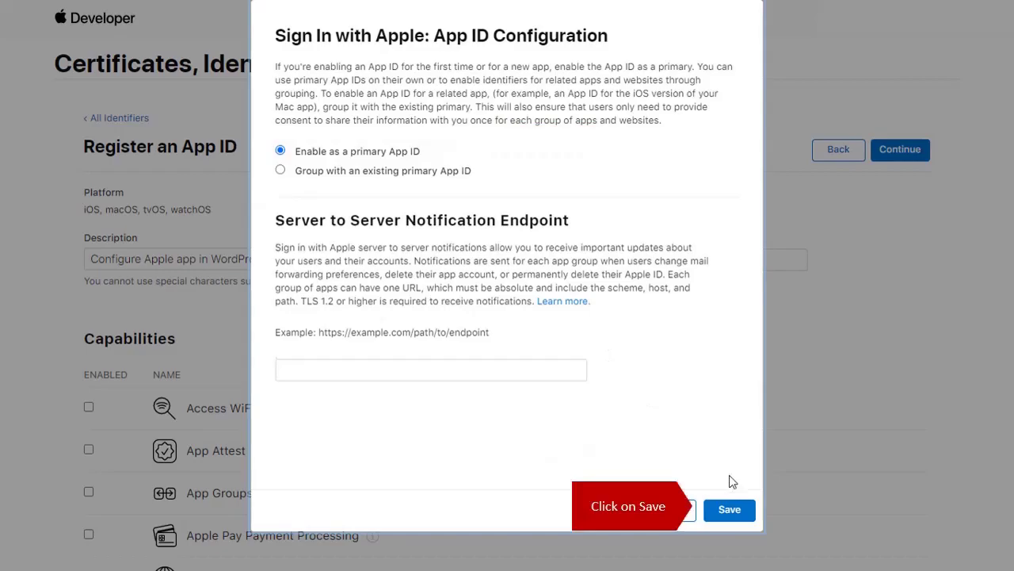
pyautogui.click(729, 510)
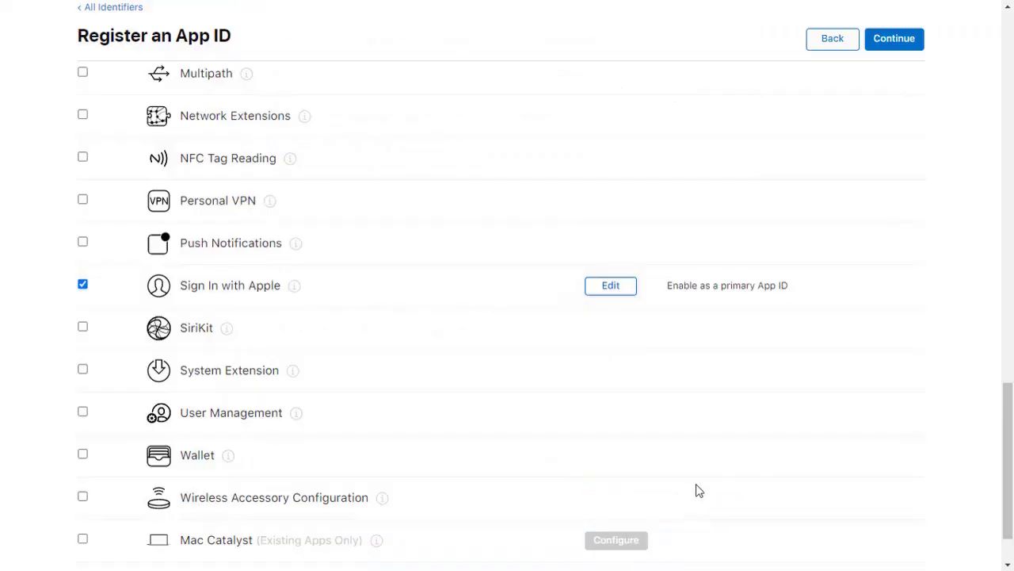
pyautogui.scroll(3, 670, 450)
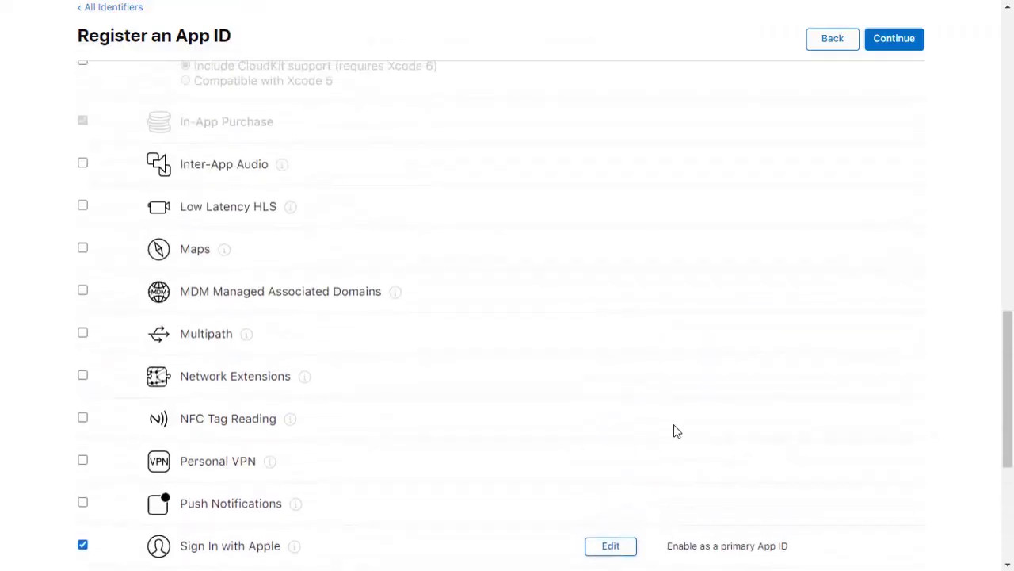
pyautogui.scroll(10, 675, 430)
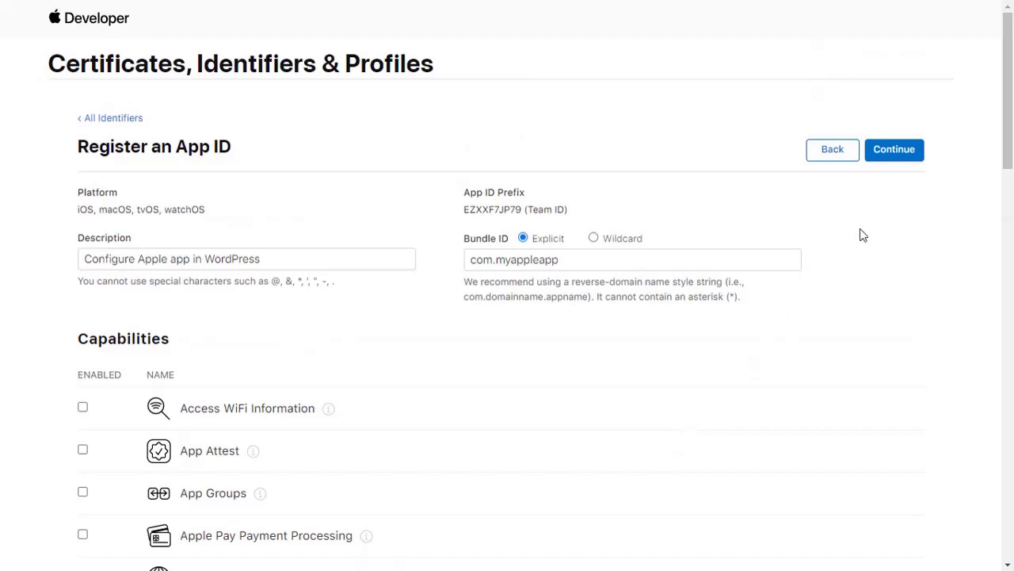
pyautogui.click(893, 153)
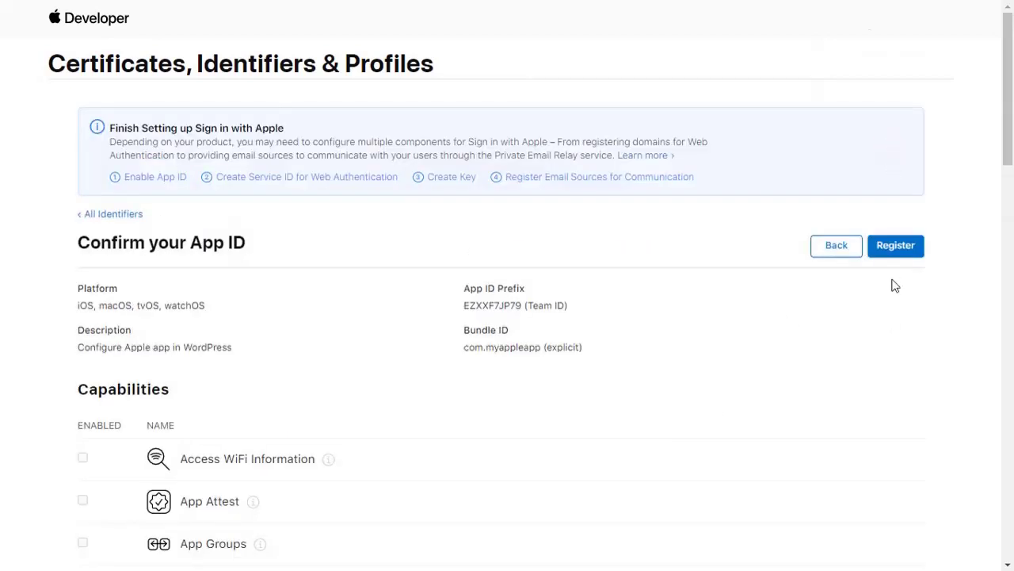
pyautogui.click(901, 253)
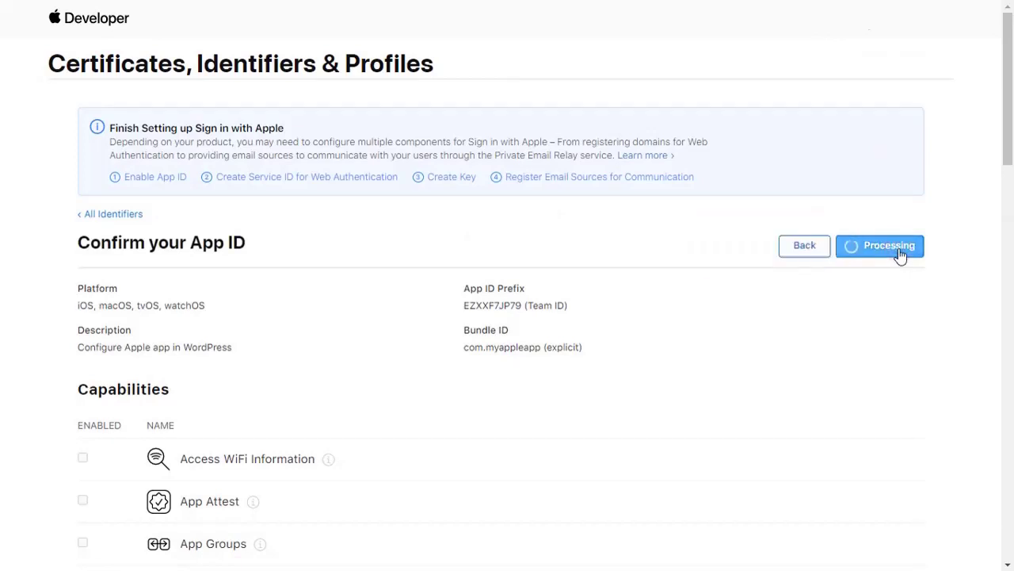
# Step: Register a Services ID 'Configure my app into wordpress' with identifier com.wordpress.login.app
pyautogui.click(281, 120)
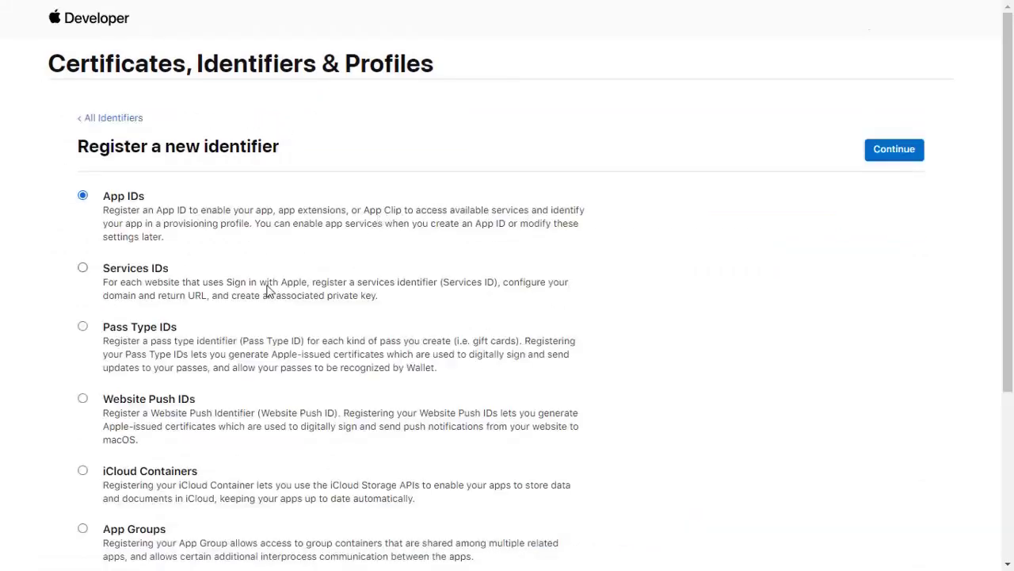
pyautogui.click(84, 269)
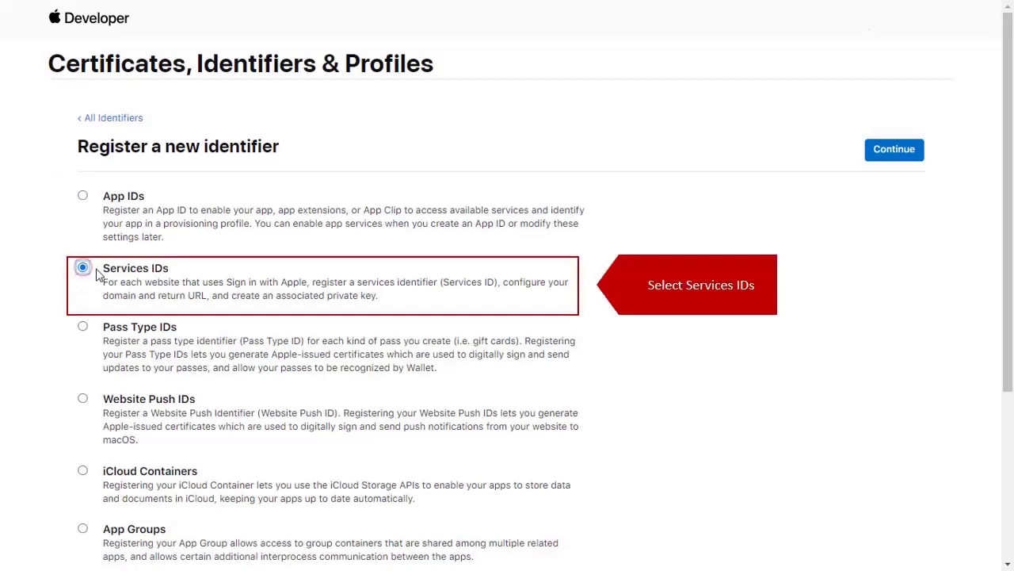
pyautogui.click(891, 151)
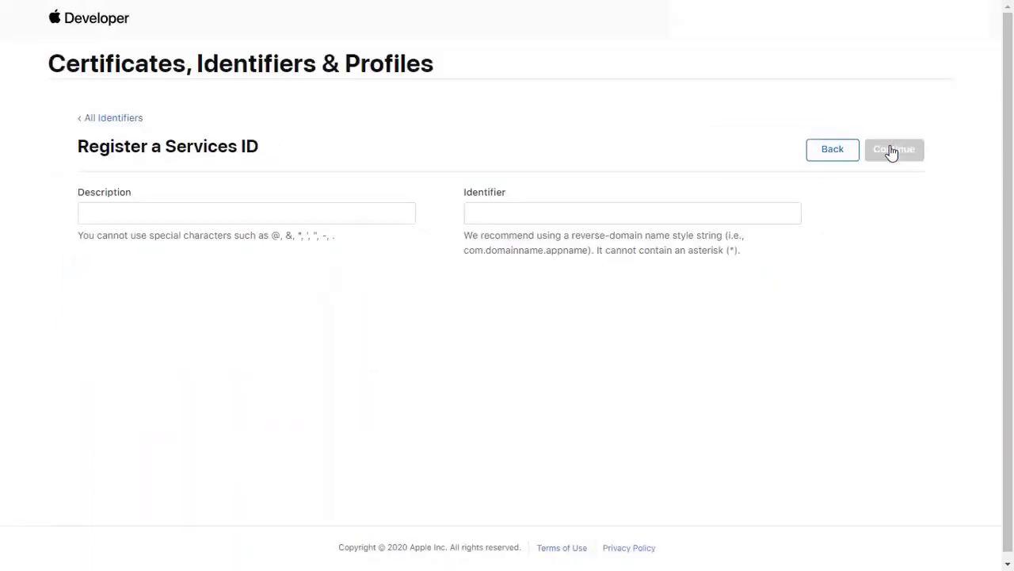
pyautogui.click(139, 219)
pyautogui.write('Configure my app')
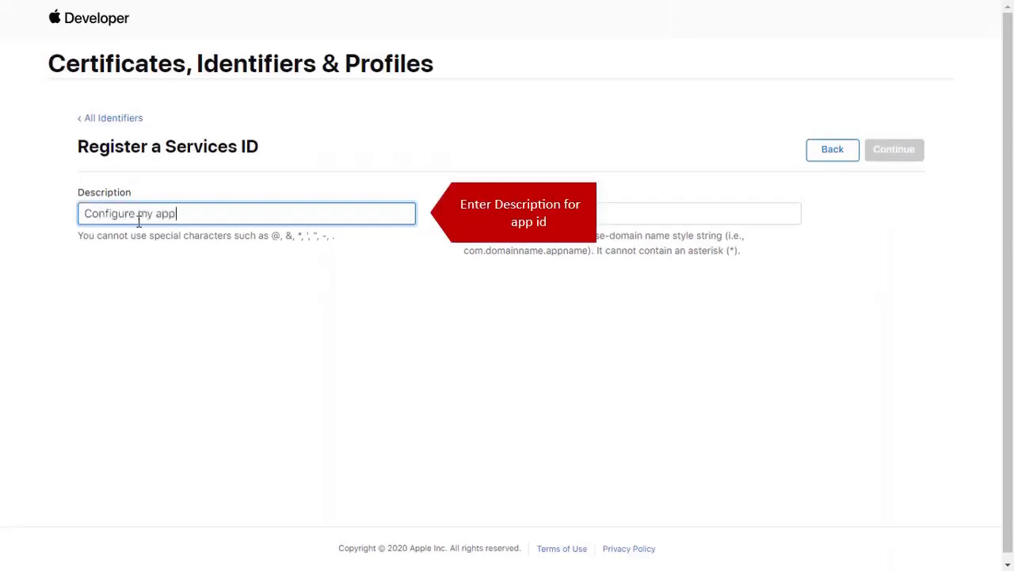
pyautogui.write(' into wordpre')
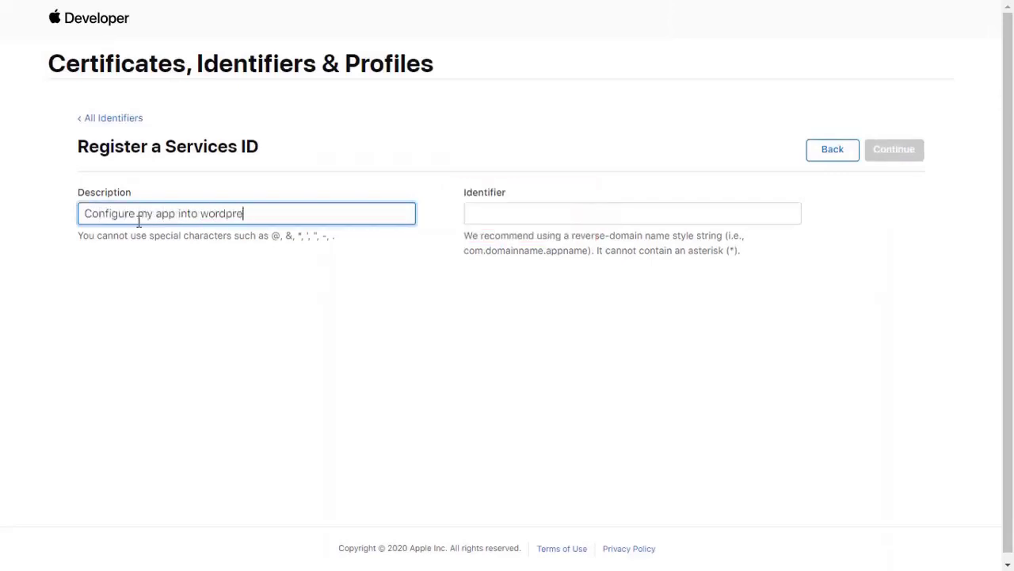
pyautogui.write('ss')
pyautogui.click(489, 220)
pyautogui.write('com.wordpress.login')
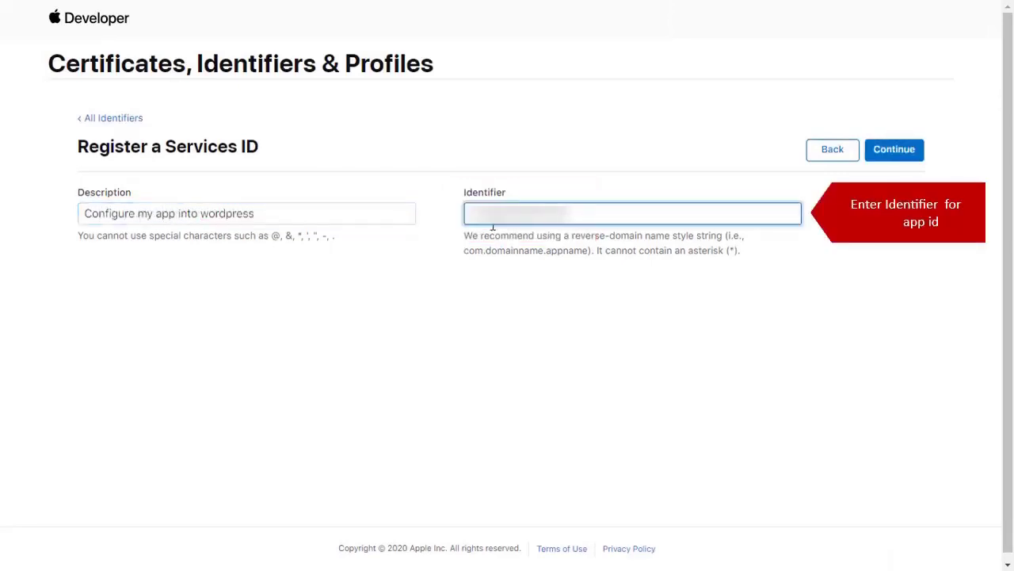
pyautogui.write('.app')
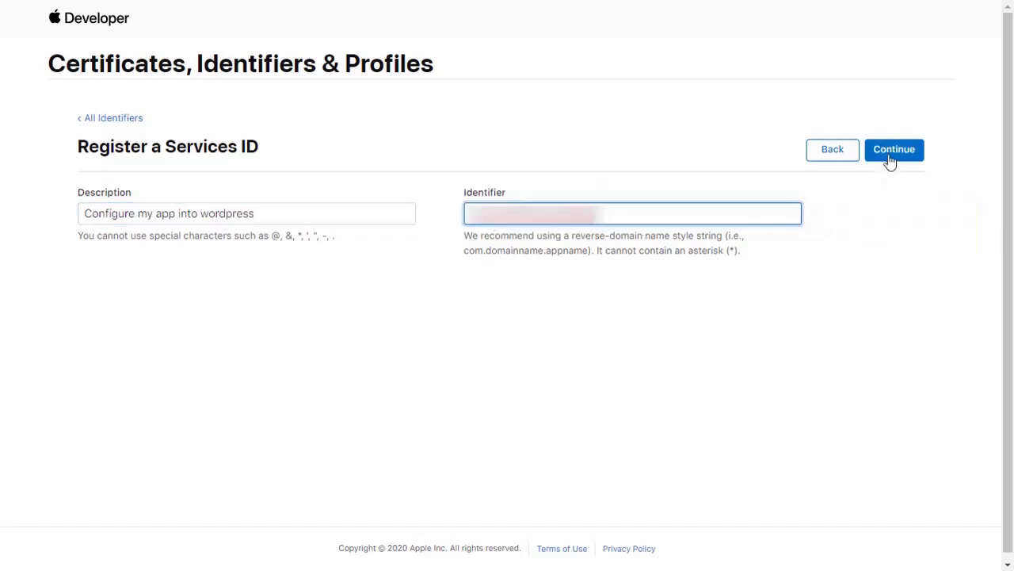
pyautogui.click(891, 158)
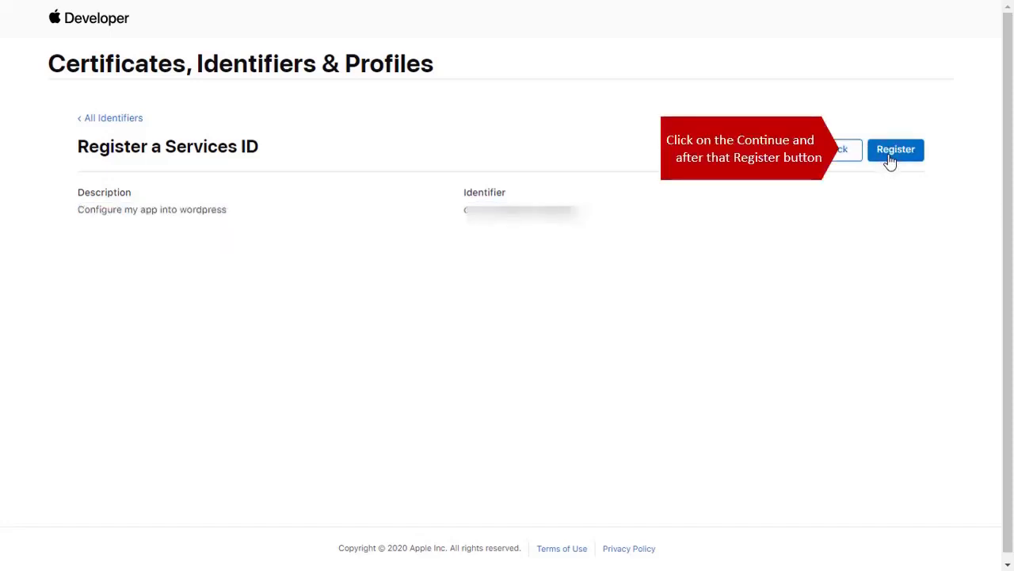
pyautogui.click(891, 159)
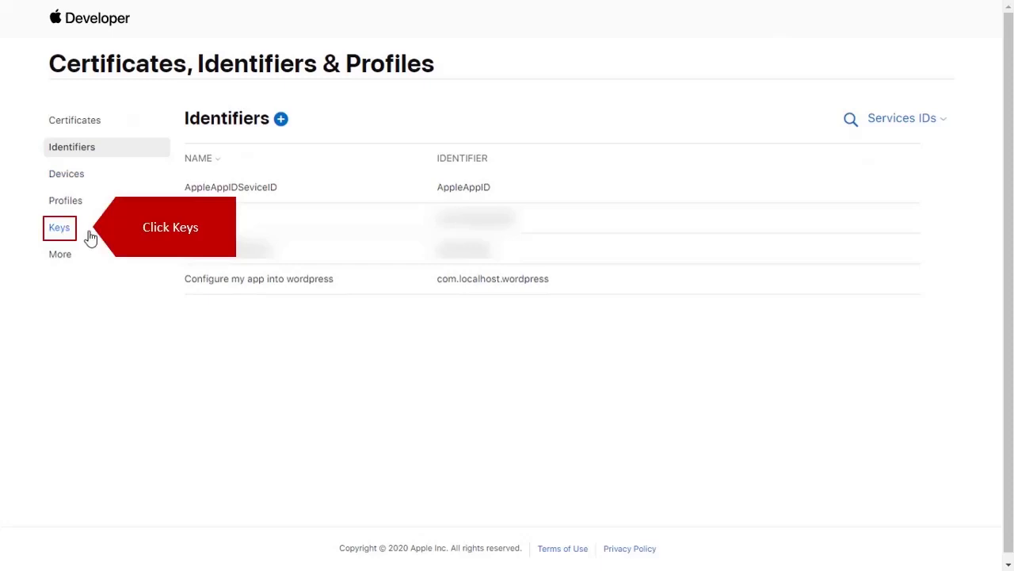
# Step: Start a new key named Myapp1 with Sign in with Apple enabled
pyautogui.click(58, 232)
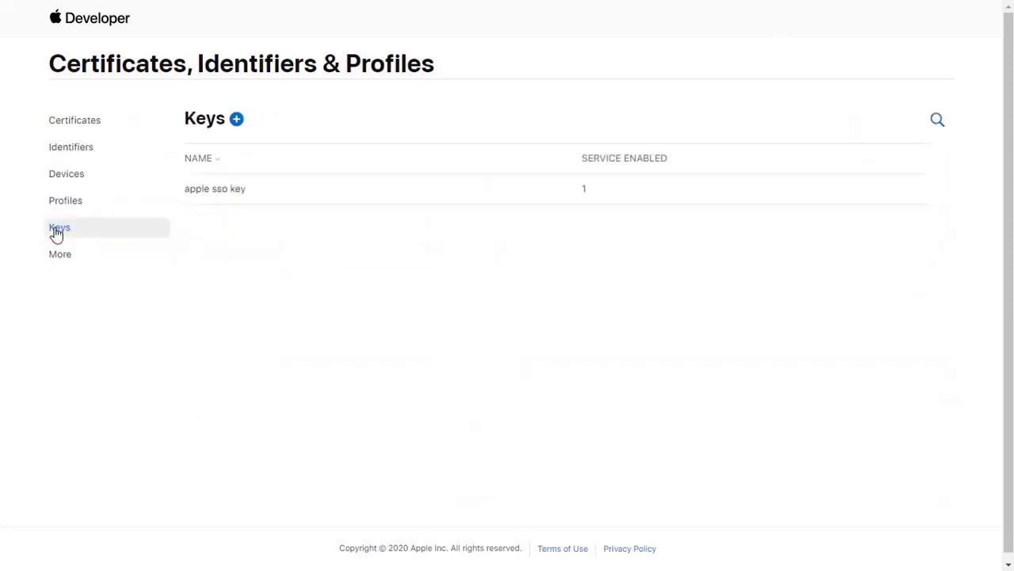
pyautogui.click(237, 119)
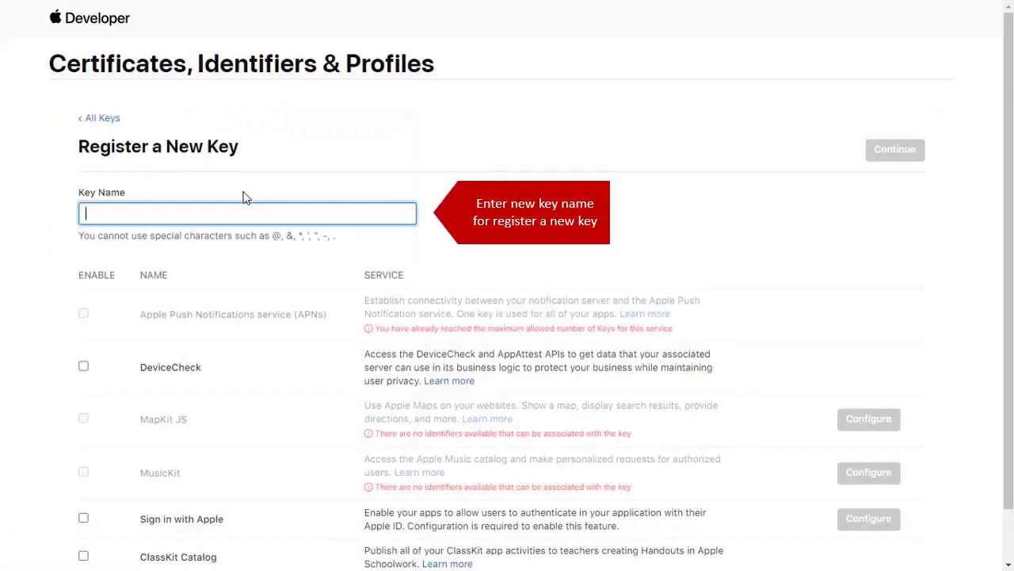
pyautogui.write('Myapp1')
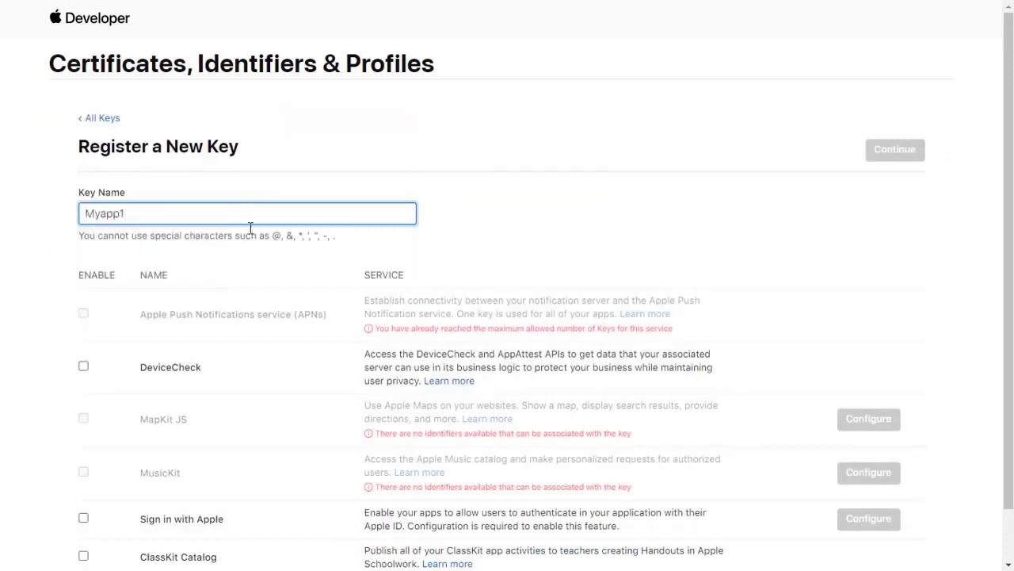
pyautogui.scroll(-1, 249, 263)
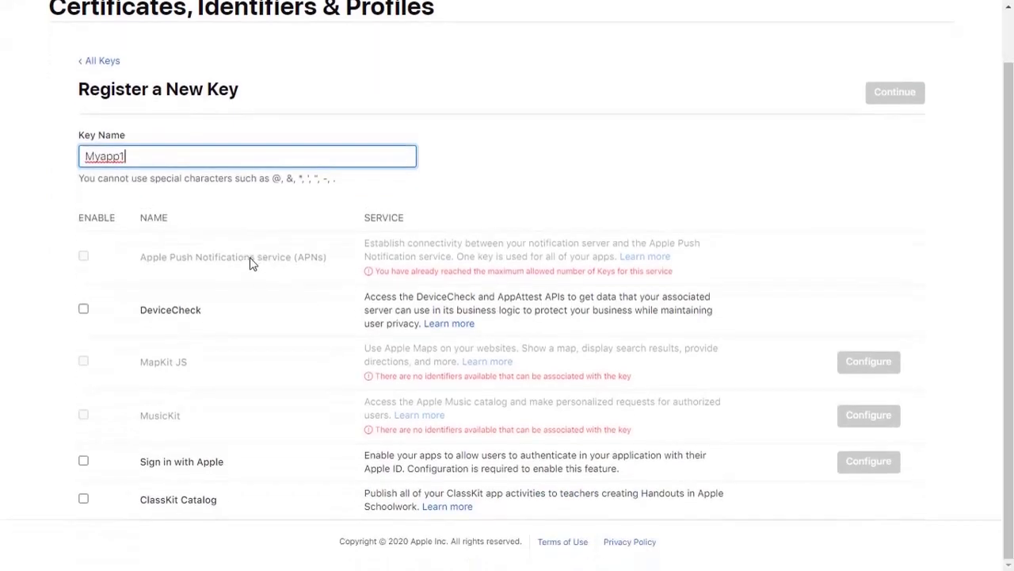
pyautogui.click(83, 460)
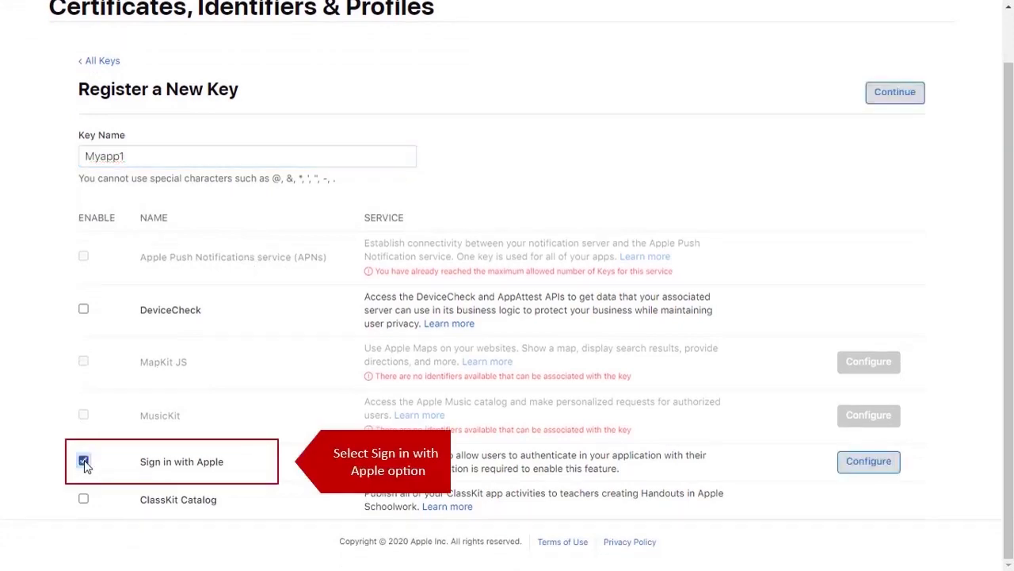
# Step: Link Myapp1 to the 'Configure Apple app in WordPress' App ID, register it and download the key
pyautogui.click(859, 463)
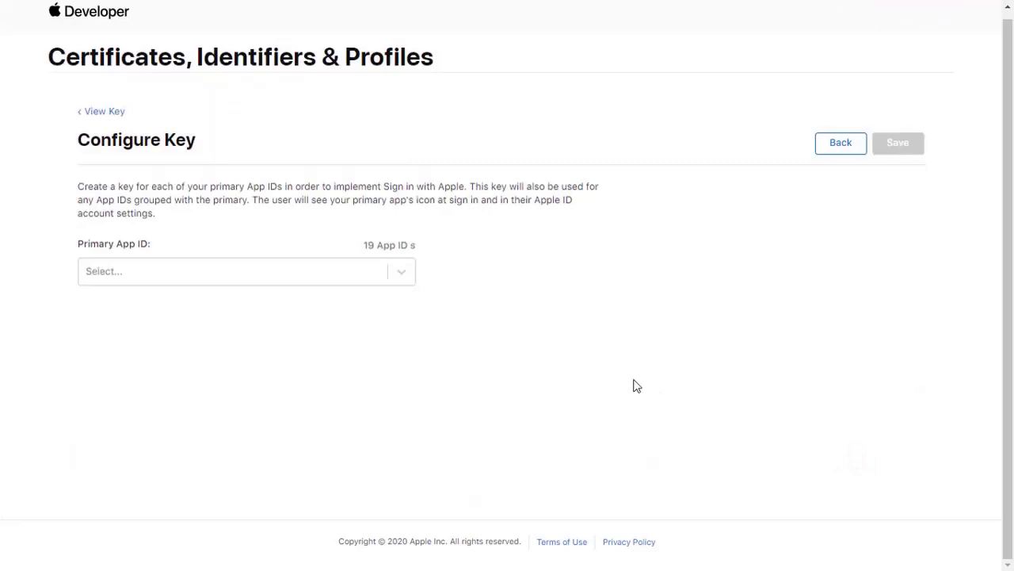
pyautogui.click(404, 271)
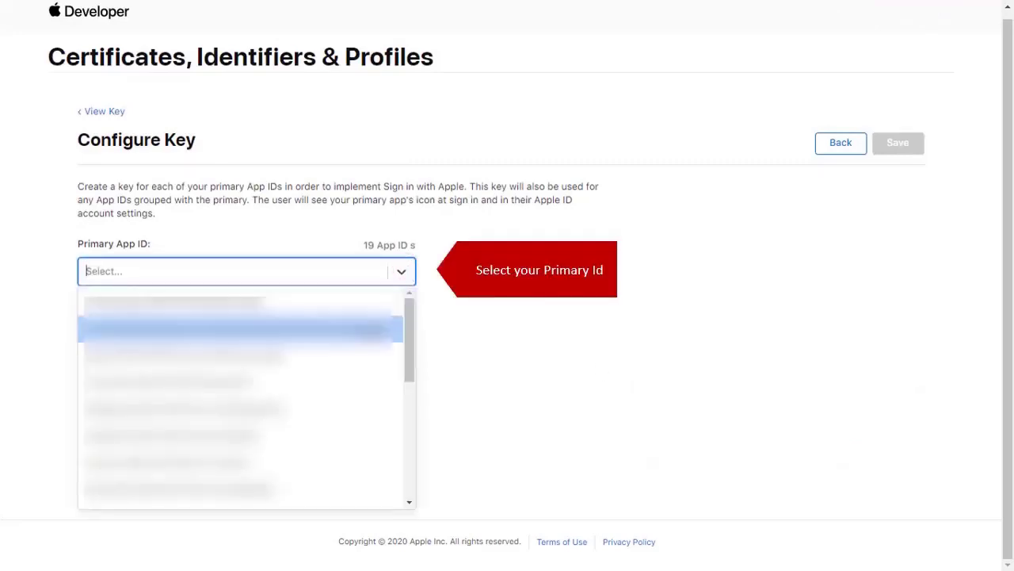
pyautogui.click(367, 329)
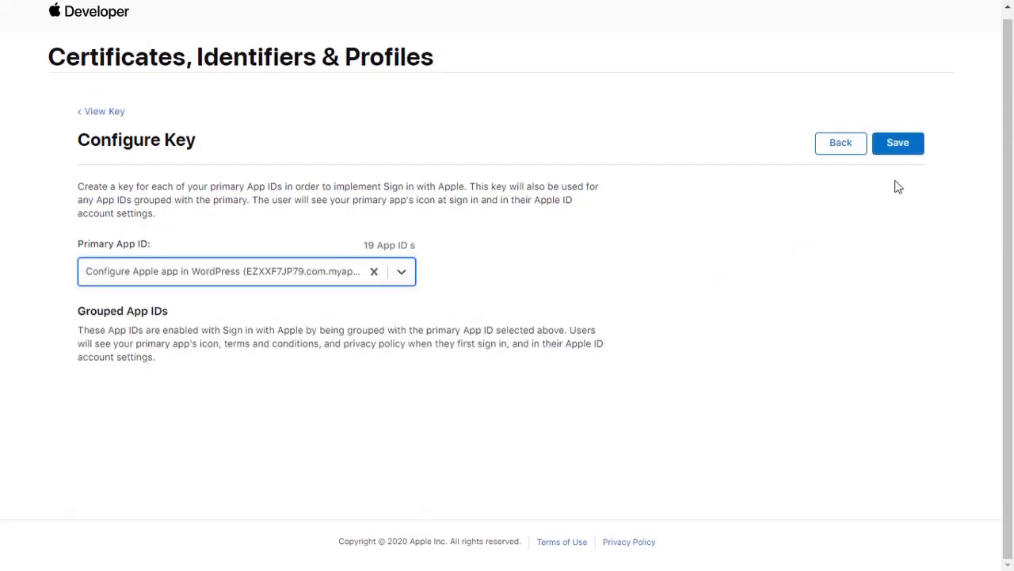
pyautogui.click(904, 153)
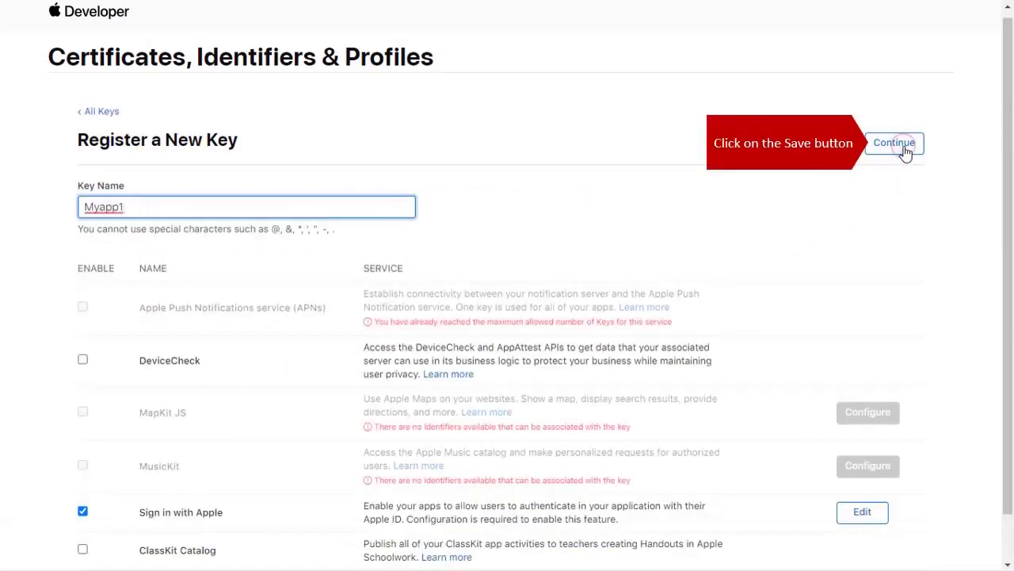
pyautogui.click(895, 149)
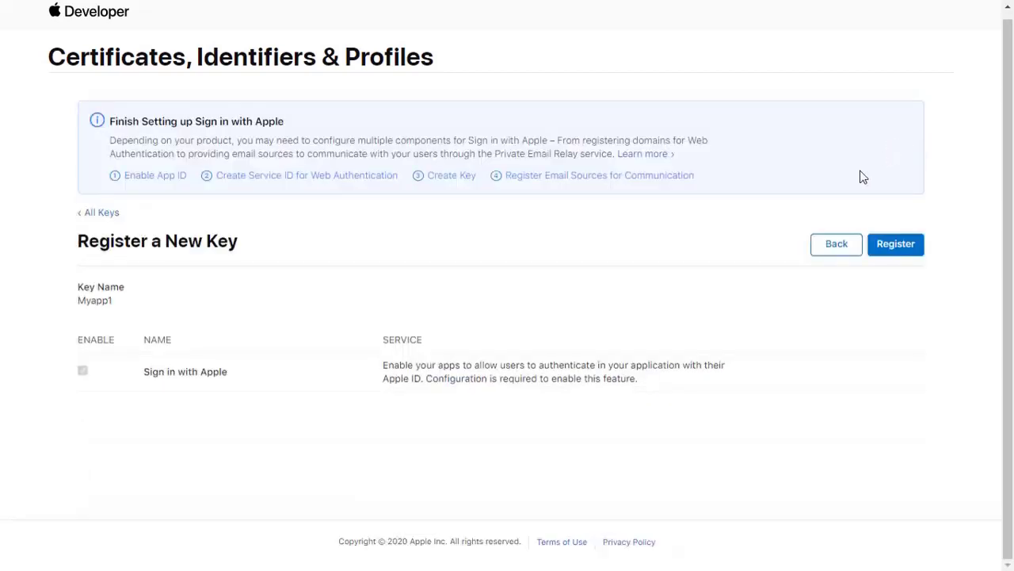
pyautogui.click(902, 246)
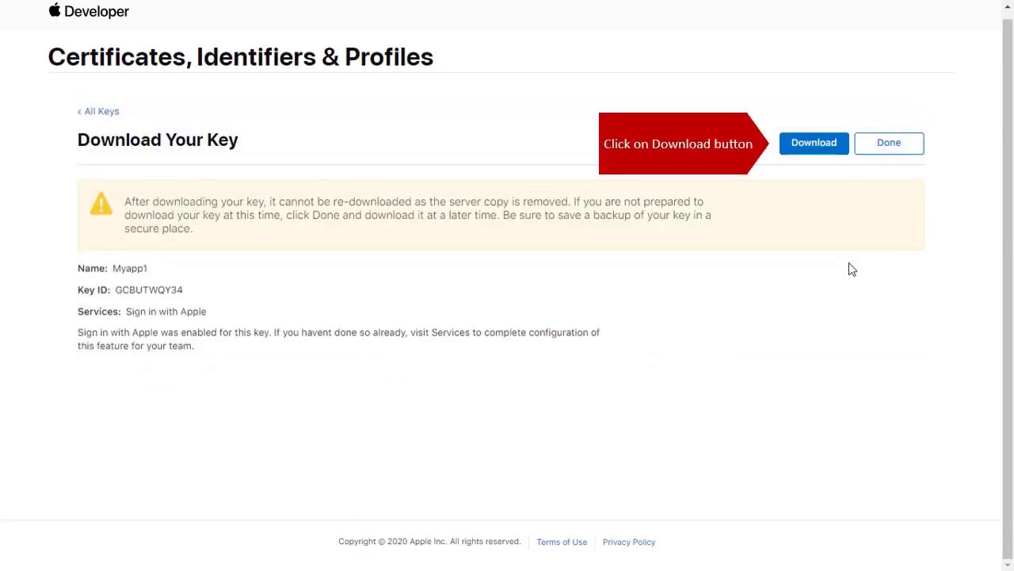
pyautogui.click(805, 142)
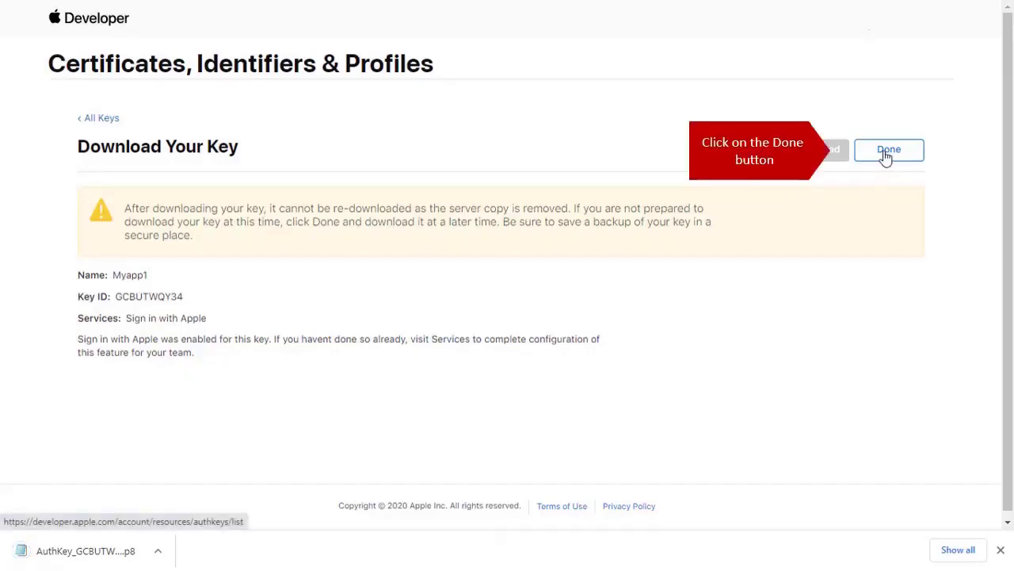
pyautogui.click(887, 155)
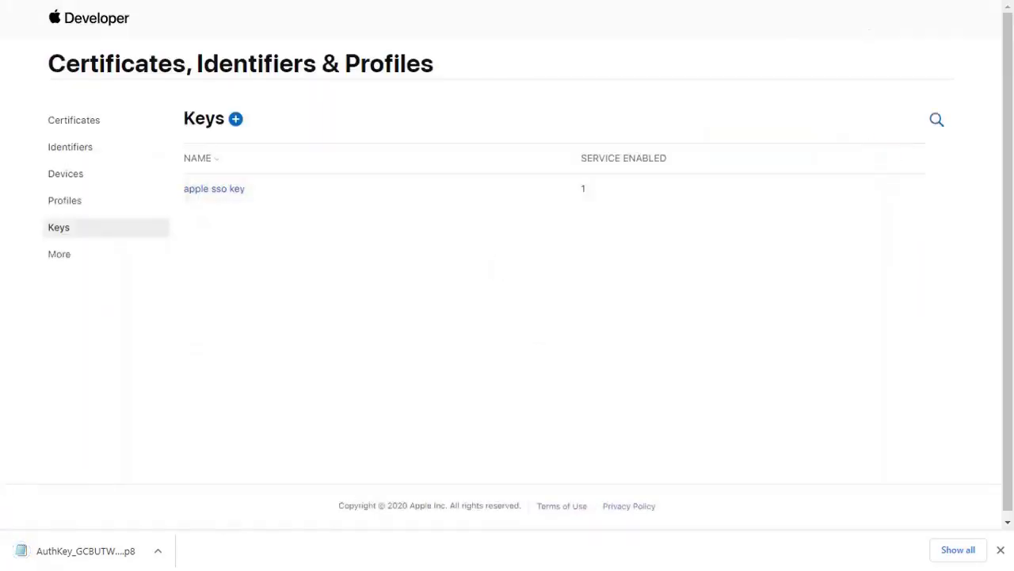
# Step: Filter Identifiers to Services IDs, open com.localhost.wordpress and enable Sign In with Apple for configuring
pyautogui.click(77, 151)
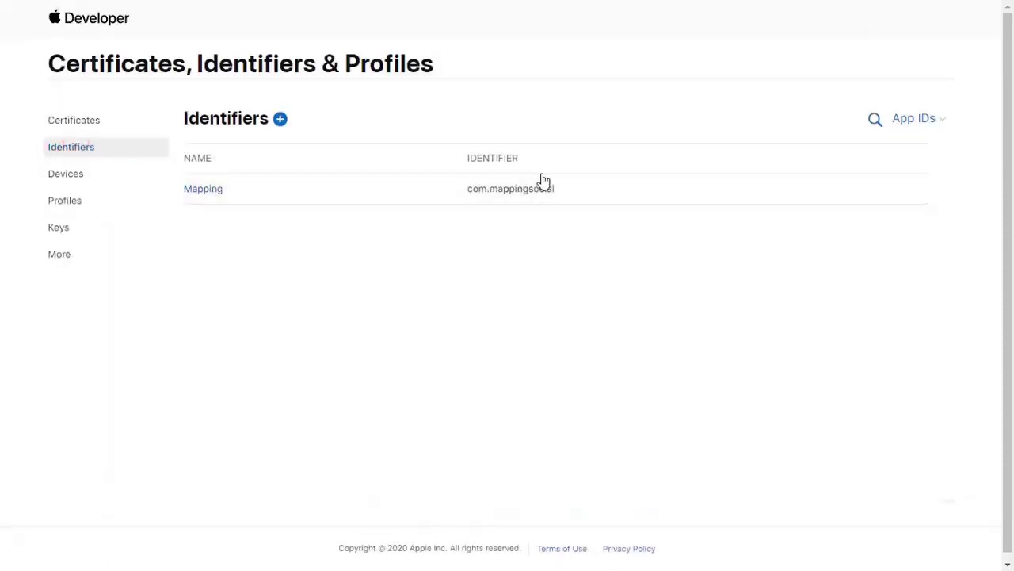
pyautogui.click(938, 122)
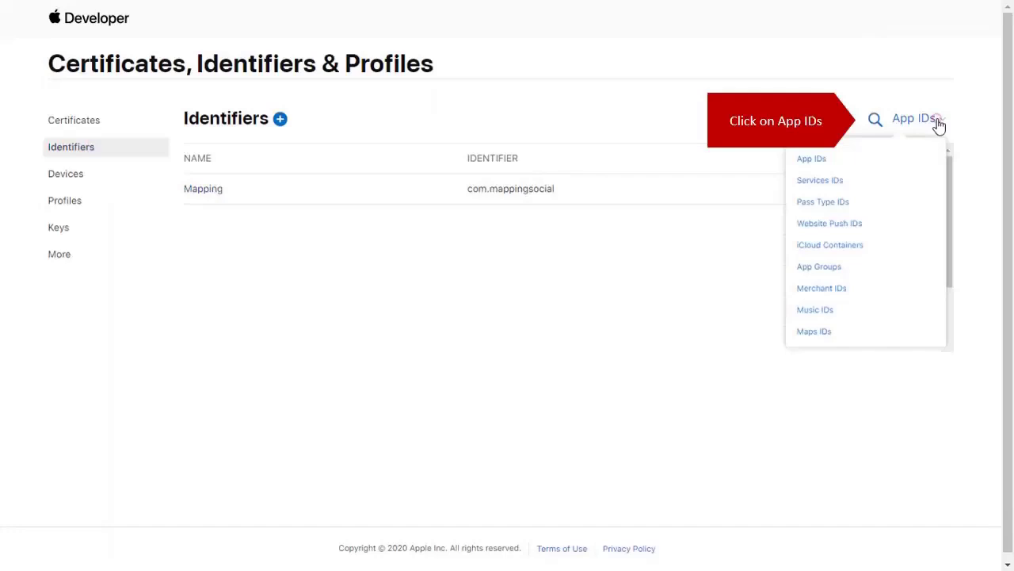
pyautogui.click(821, 181)
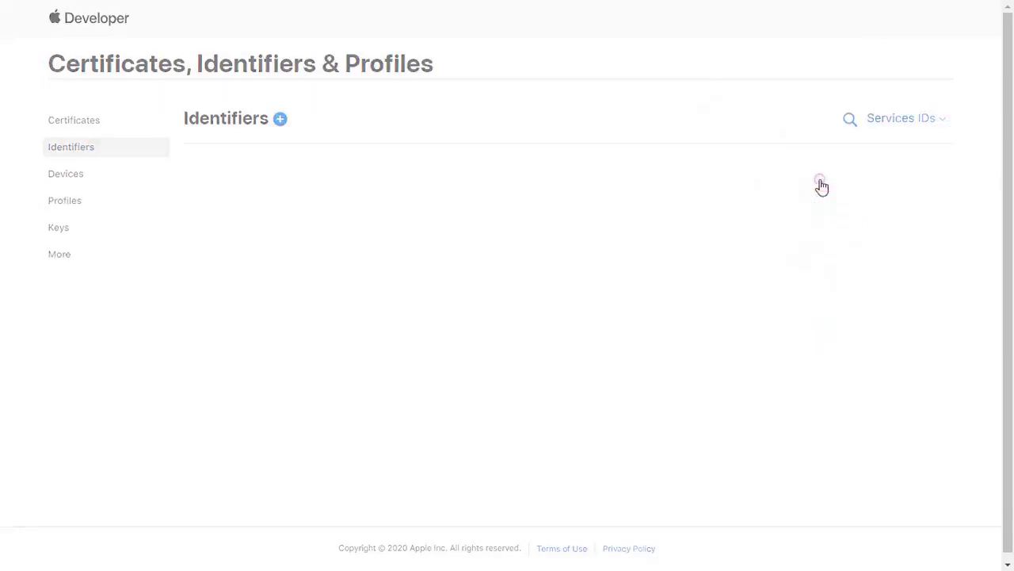
pyautogui.click(336, 190)
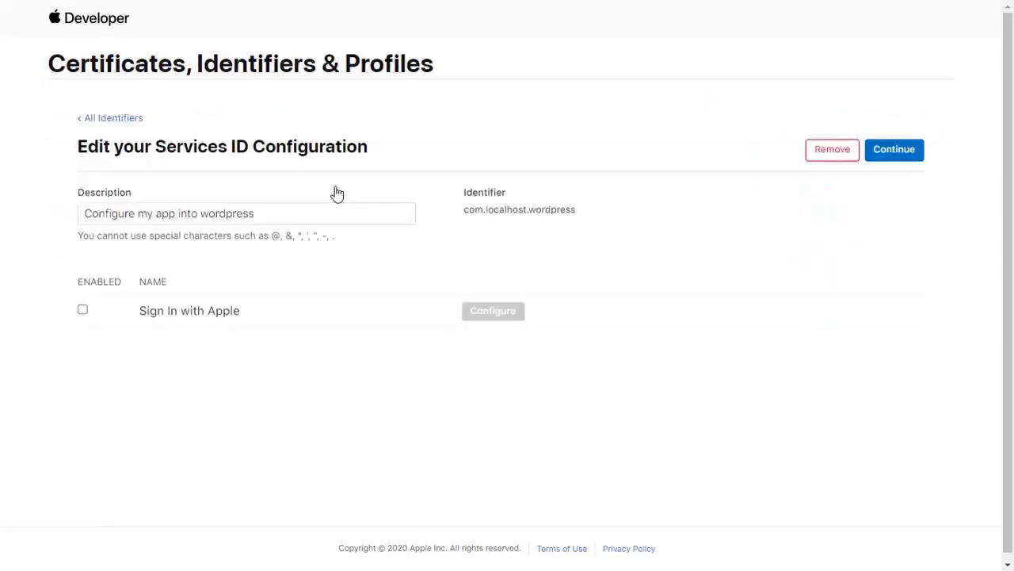
pyautogui.click(83, 310)
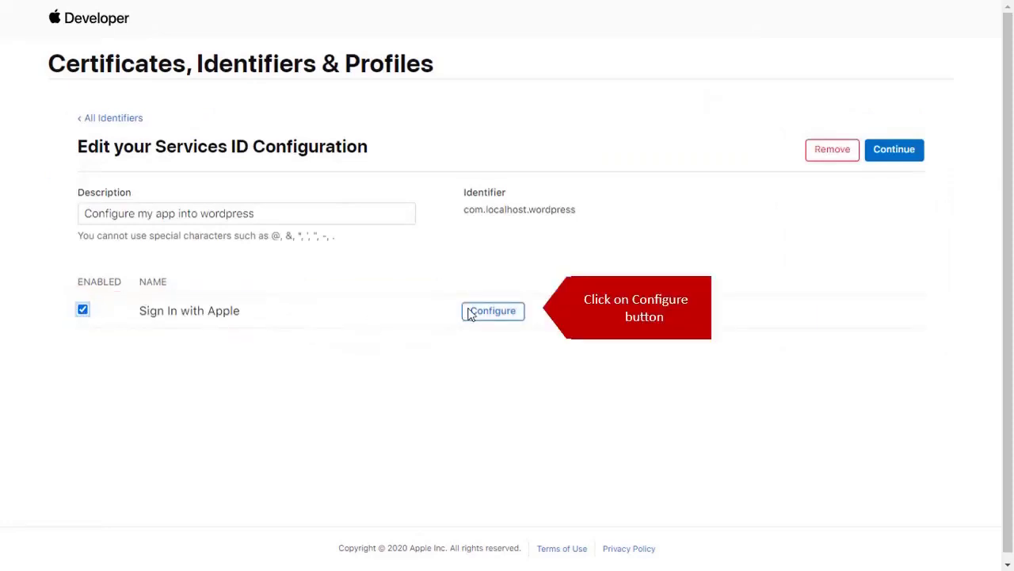
pyautogui.click(499, 315)
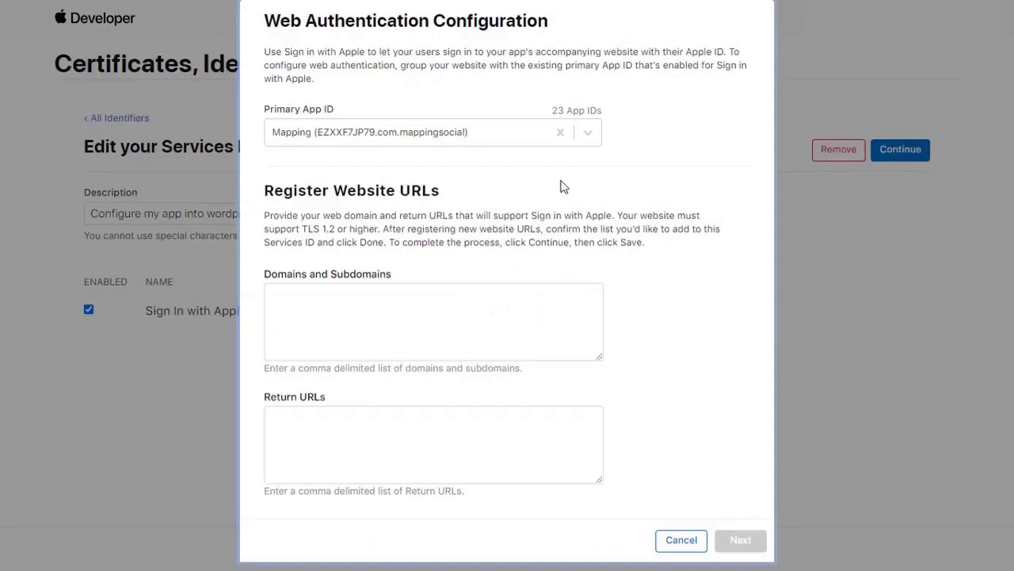
pyautogui.click(589, 133)
pyautogui.click(489, 264)
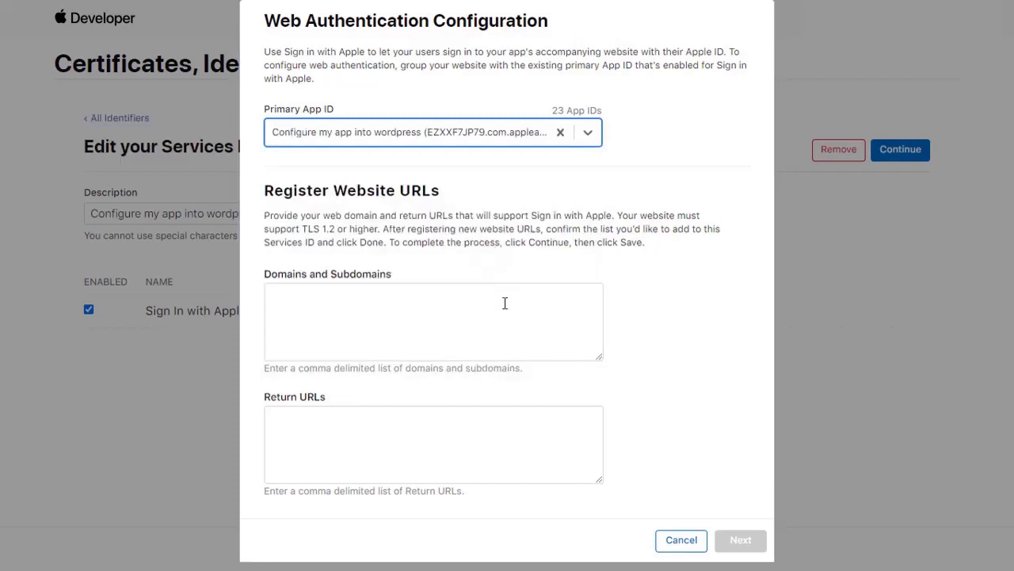
pyautogui.click(293, 324)
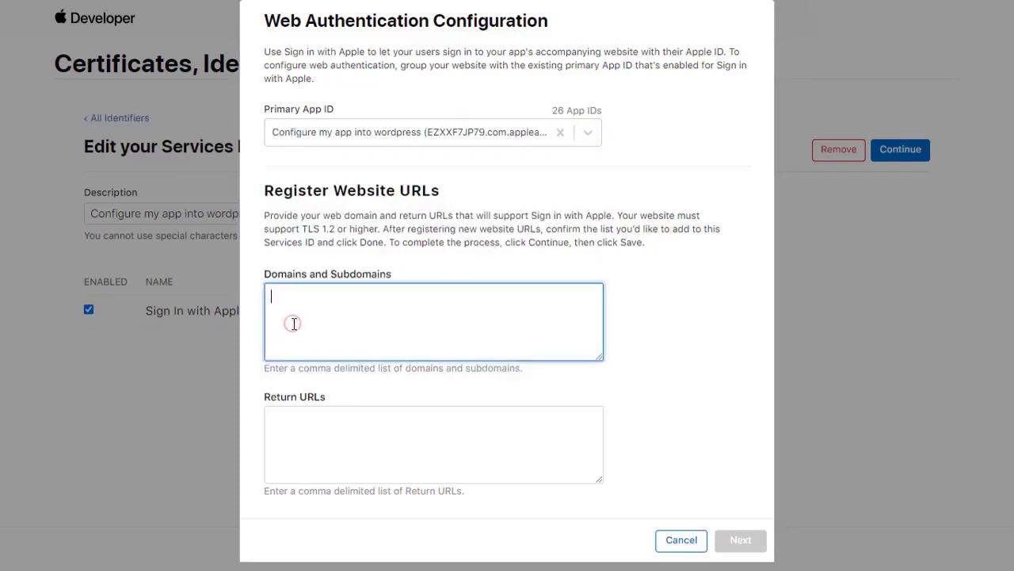
pyautogui.write('demo')
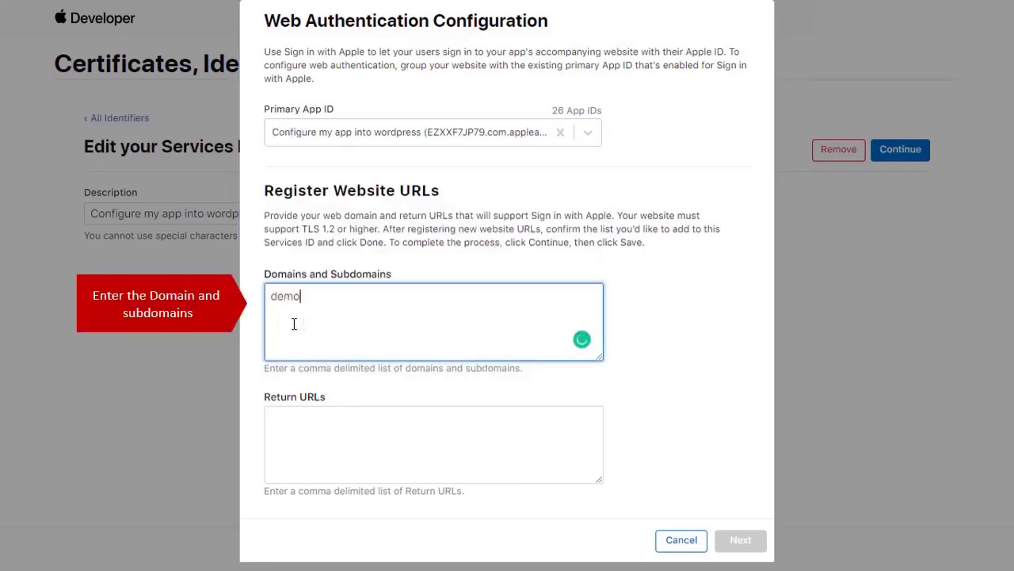
pyautogui.write('.my.net')
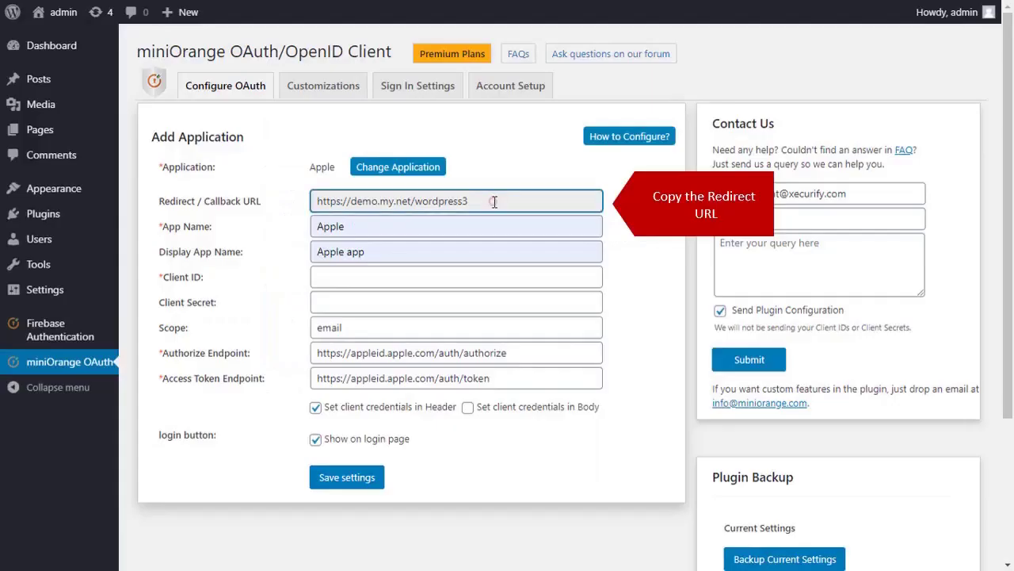
pyautogui.moveTo(493, 201); pyautogui.dragTo(314, 204)
pyautogui.hotkey('ctrl', 'c')
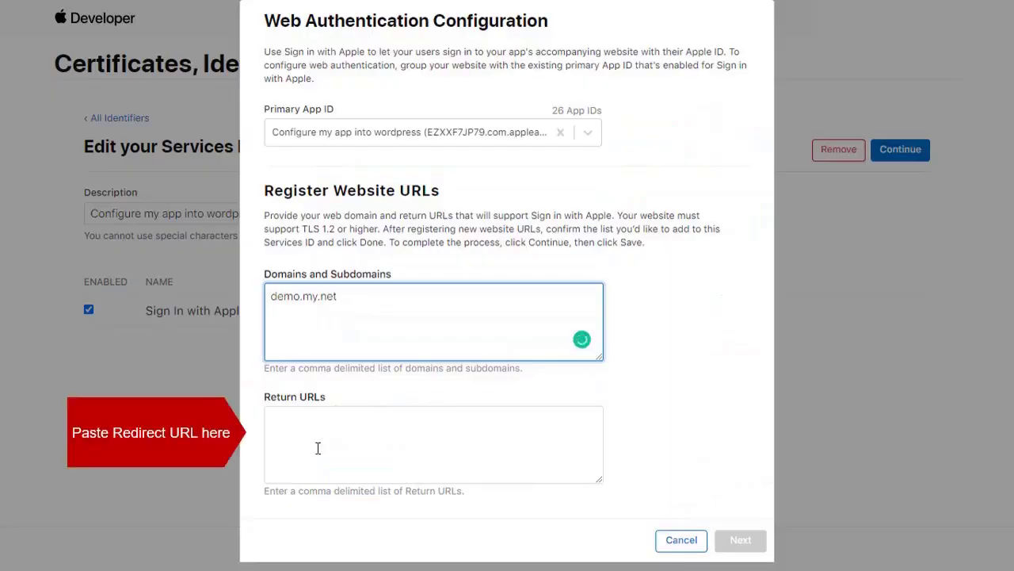
pyautogui.click(317, 449)
pyautogui.hotkey('ctrl', 'v')
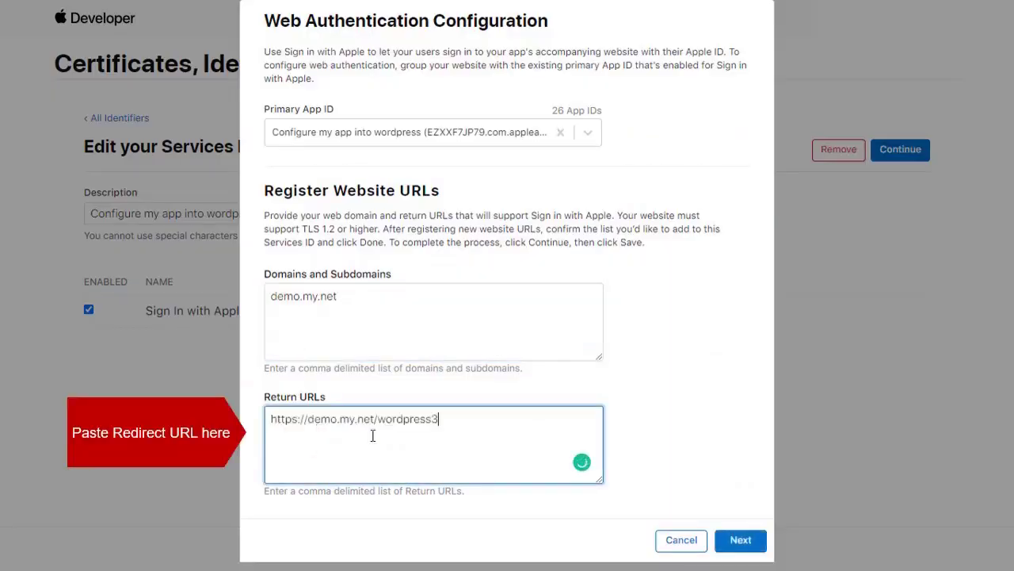
# Step: Confirm the website URLs and copy the Services ID identifier value
pyautogui.click(740, 540)
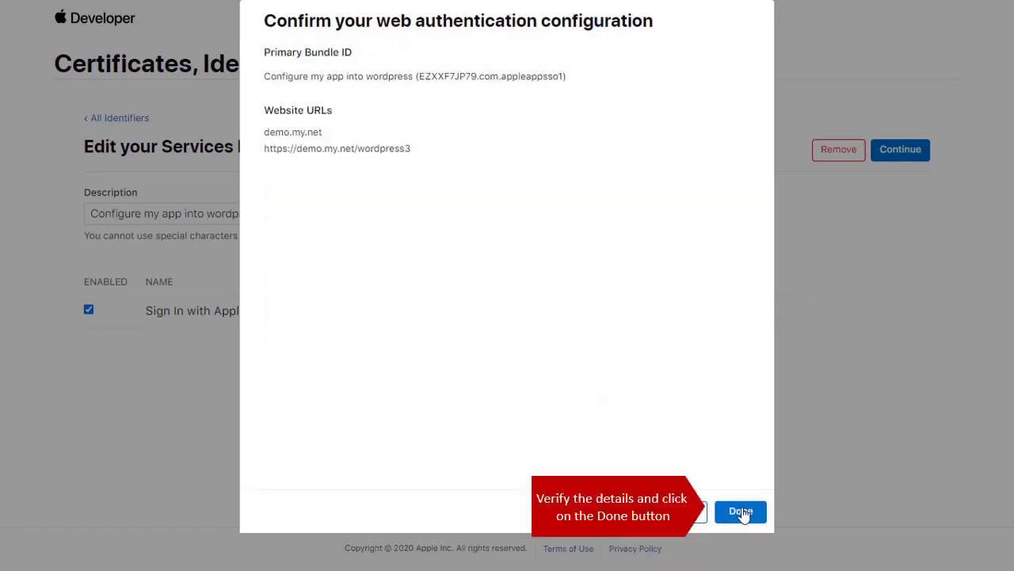
pyautogui.click(741, 512)
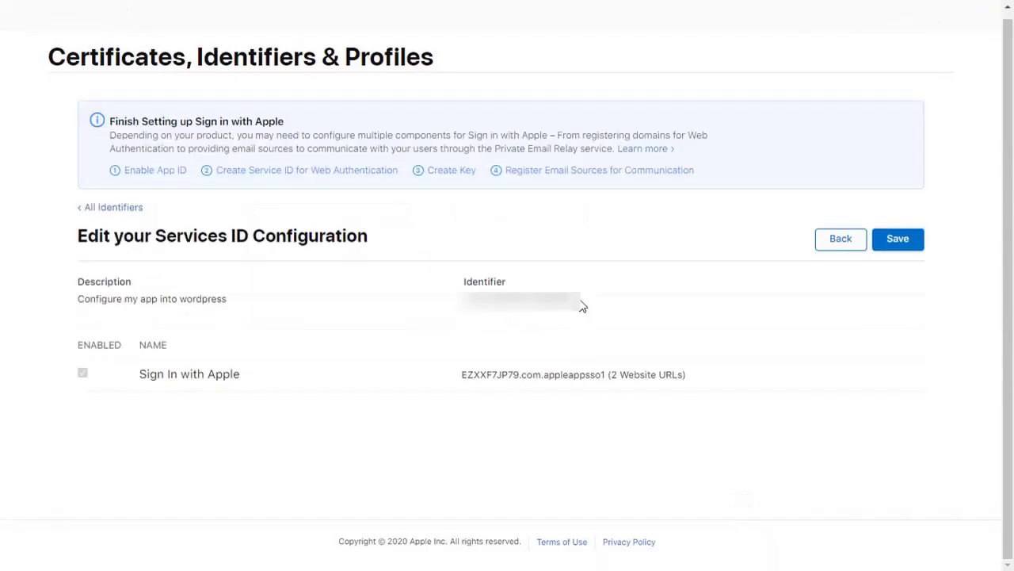
pyautogui.moveTo(581, 299); pyautogui.dragTo(464, 312)
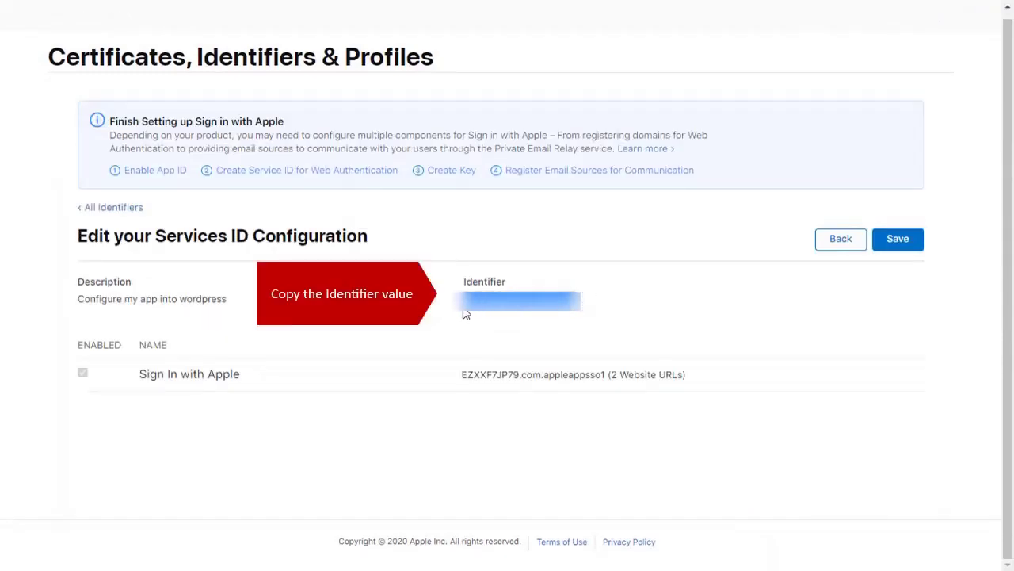
pyautogui.click(542, 330)
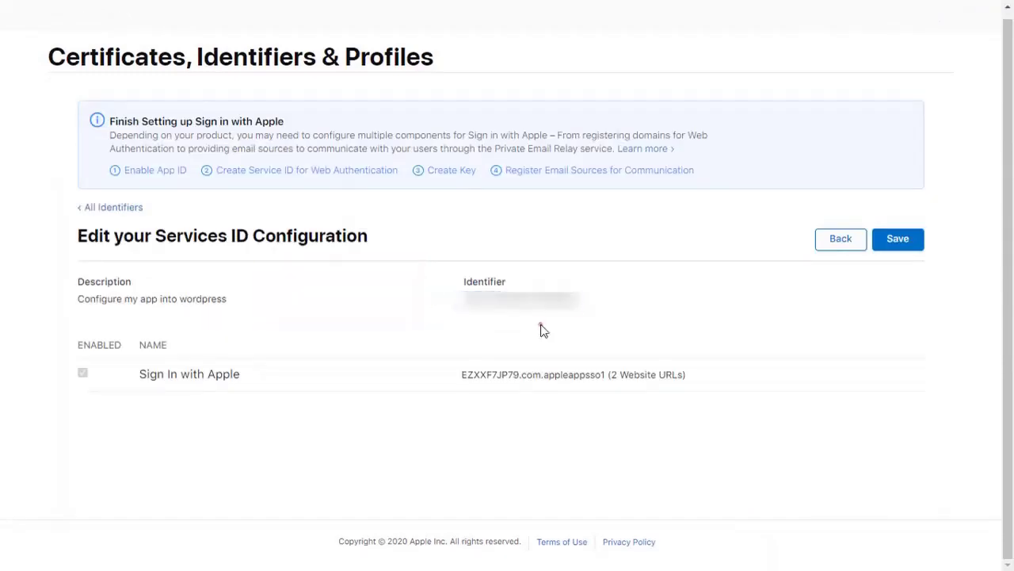
# Step: Save the Services ID, then paste Client ID and Client Secret, enable body credentials, and save
pyautogui.click(908, 247)
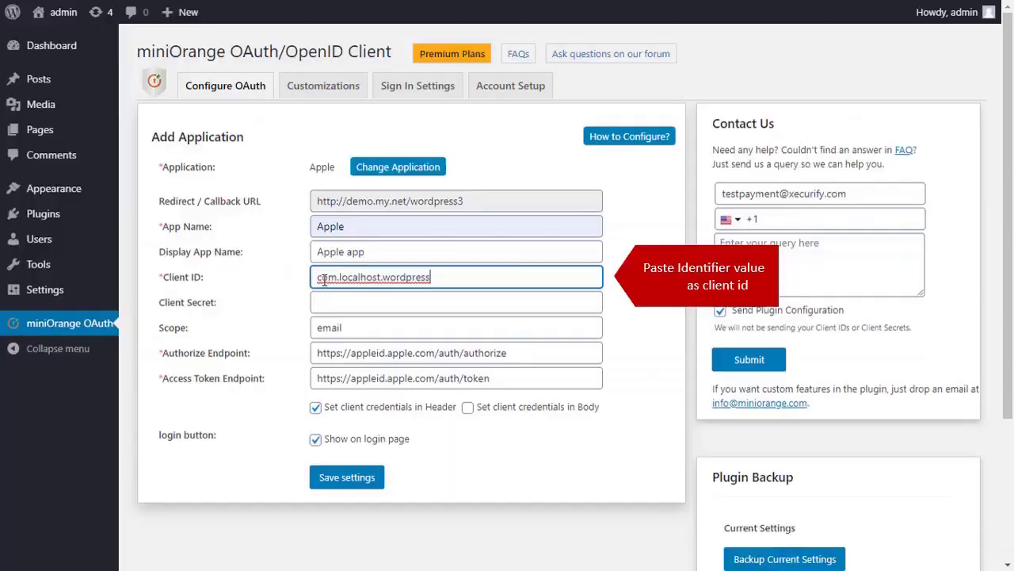
pyautogui.hotkey('ctrl', 'v')
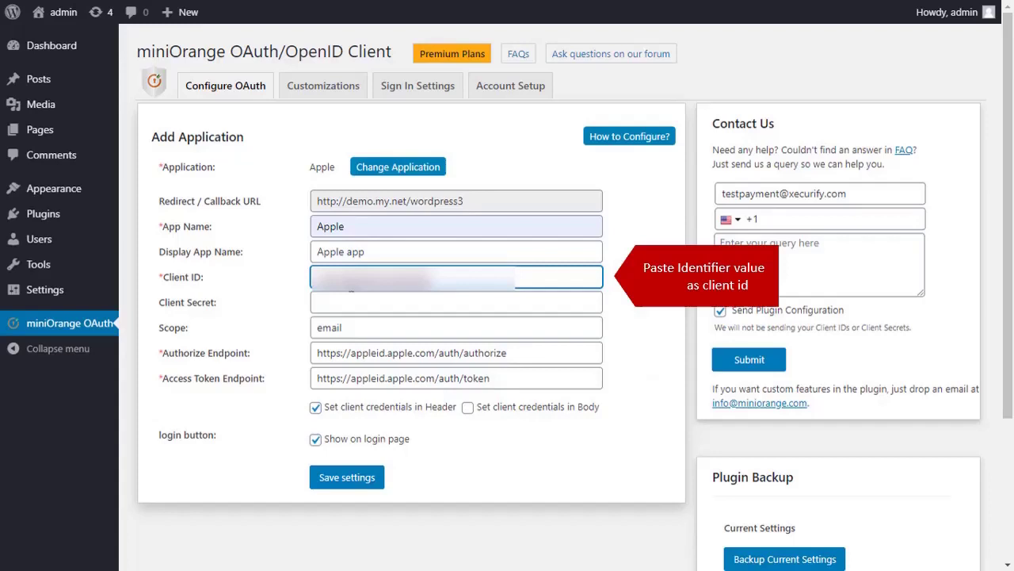
pyautogui.click(345, 302)
pyautogui.hotkey('ctrl', 'v')
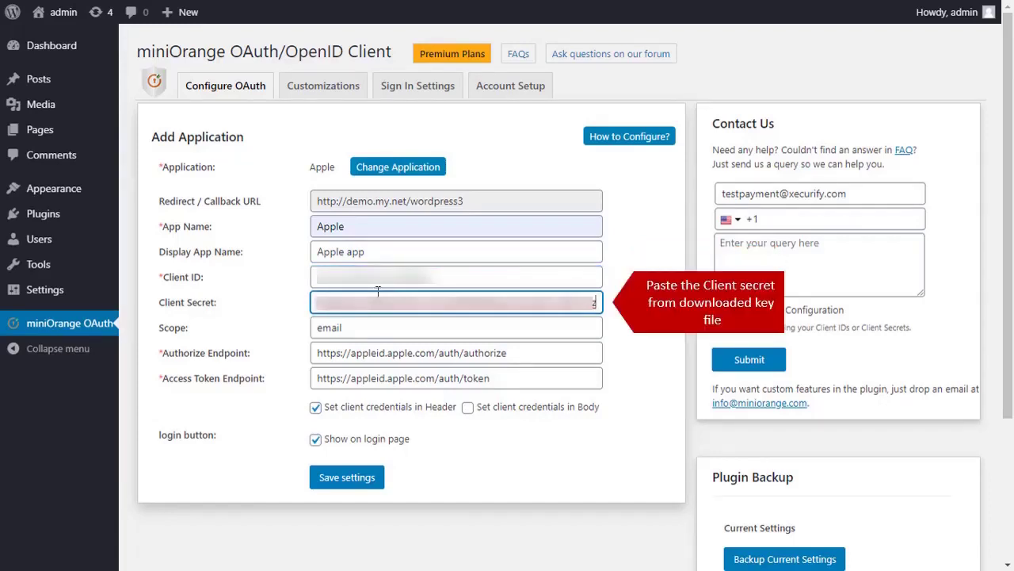
pyautogui.click(469, 407)
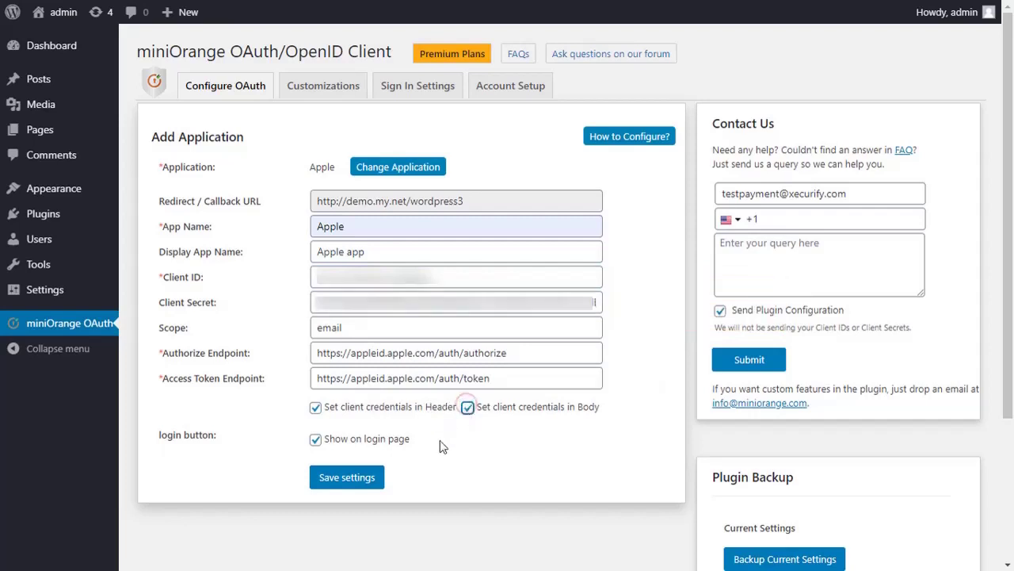
pyautogui.click(358, 479)
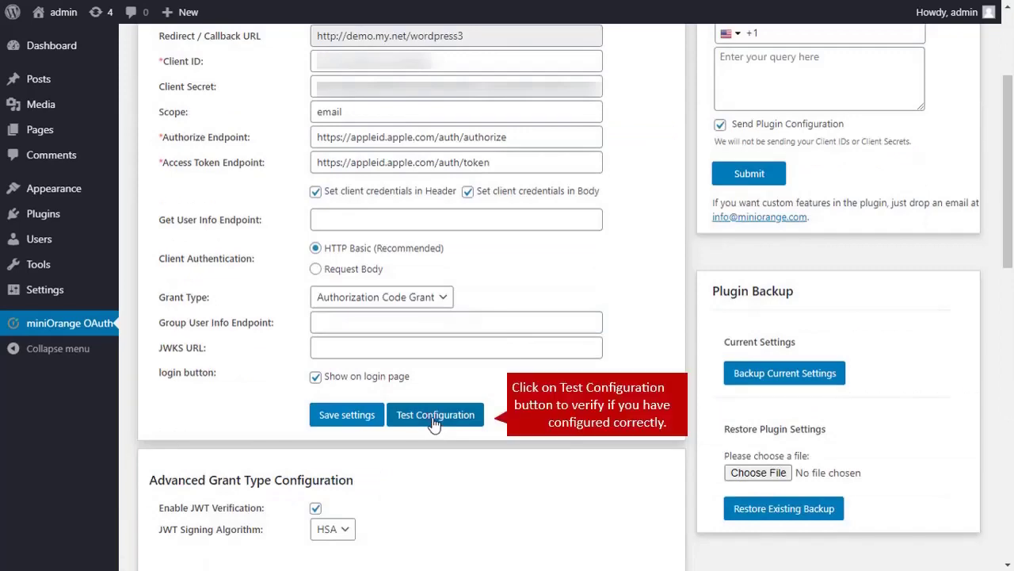
# Step: Run the Apple configuration test, signing in with the Apple ID and password to view returned attributes
pyautogui.click(434, 415)
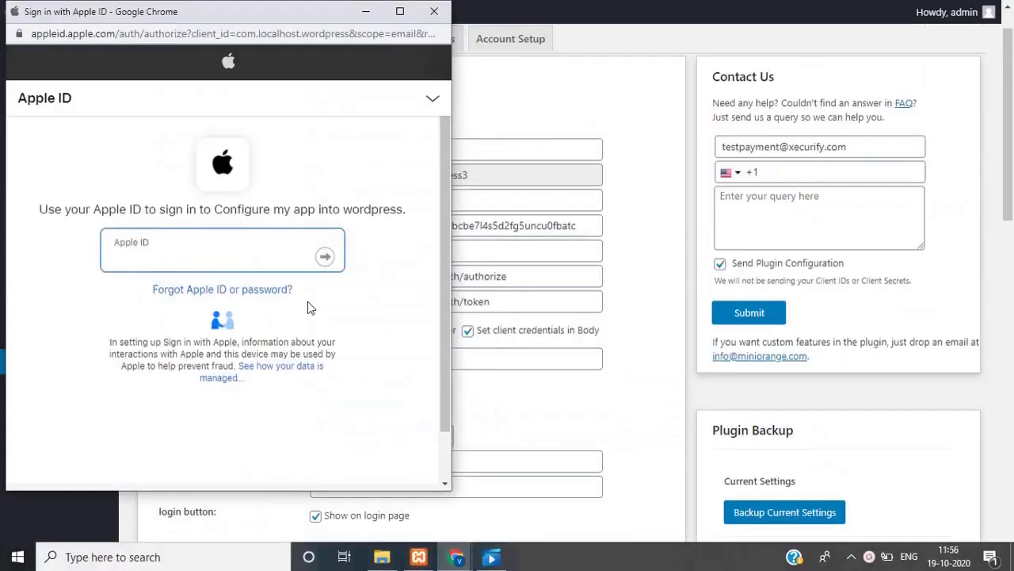
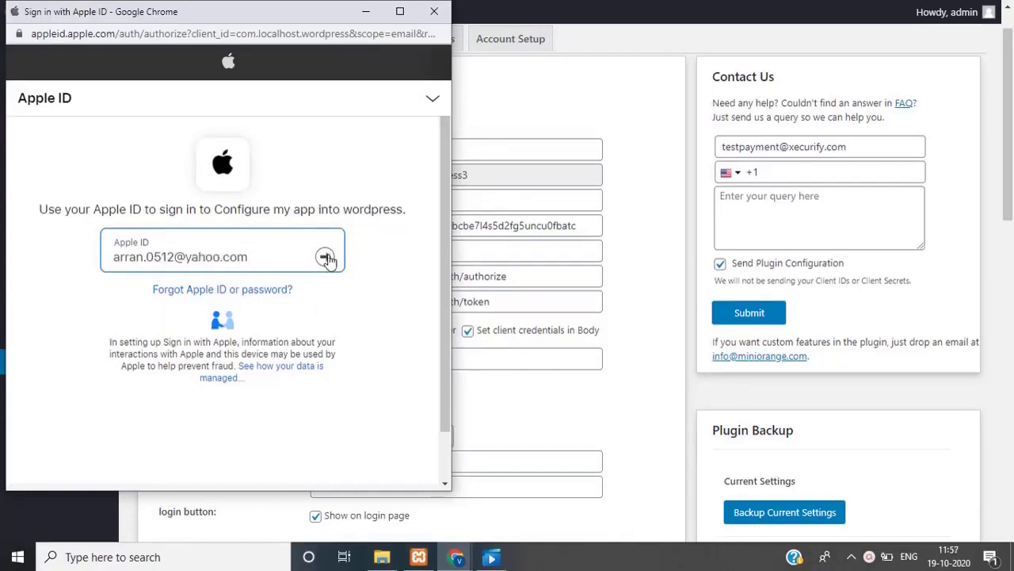
pyautogui.click(325, 256)
pyautogui.write('•••••••••')
pyautogui.click(325, 298)
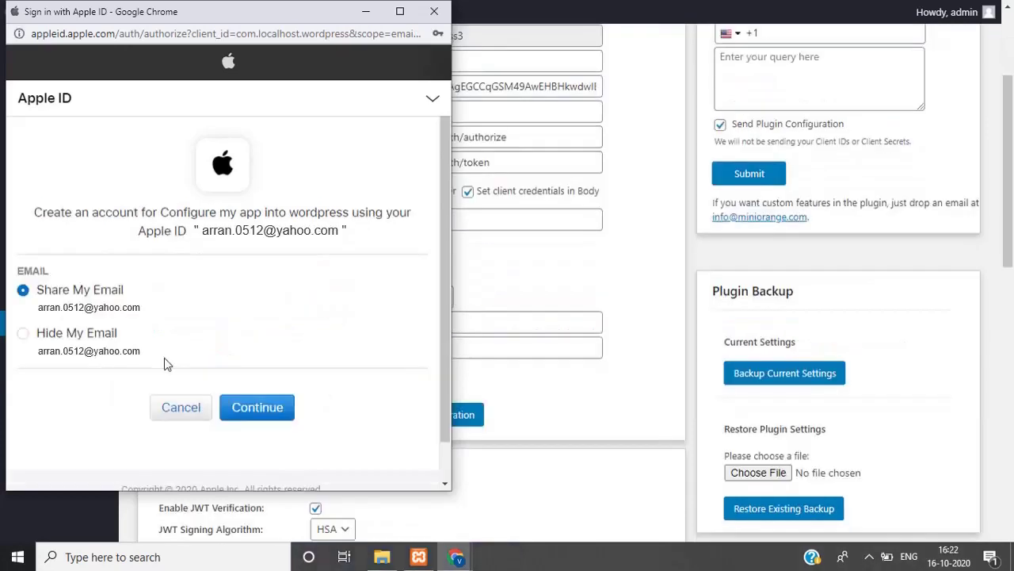
pyautogui.click(242, 406)
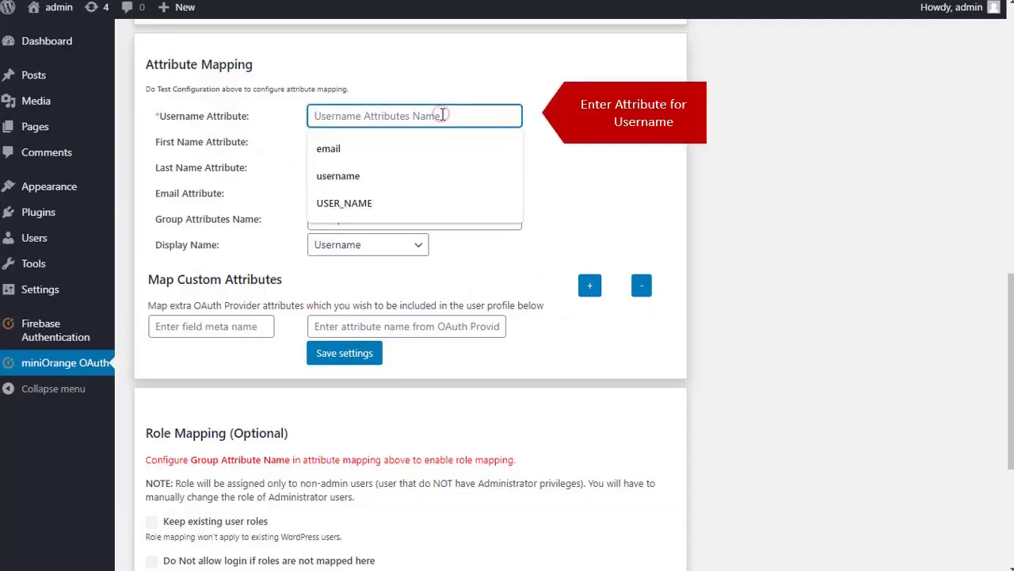
# Step: Choose 'email' as the Username Attribute in Attribute Mapping and save the settings
pyautogui.click(417, 147)
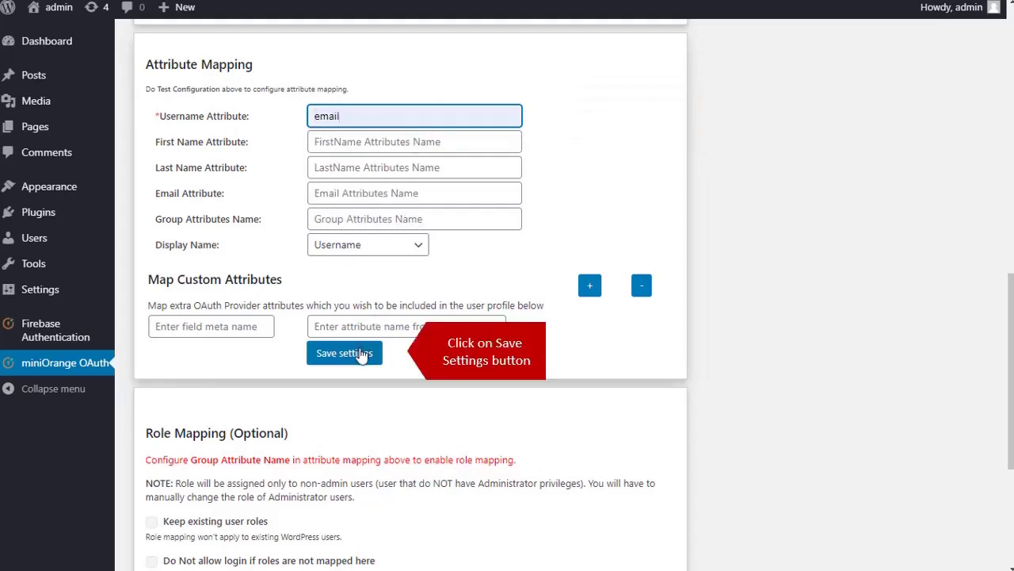
pyautogui.click(360, 355)
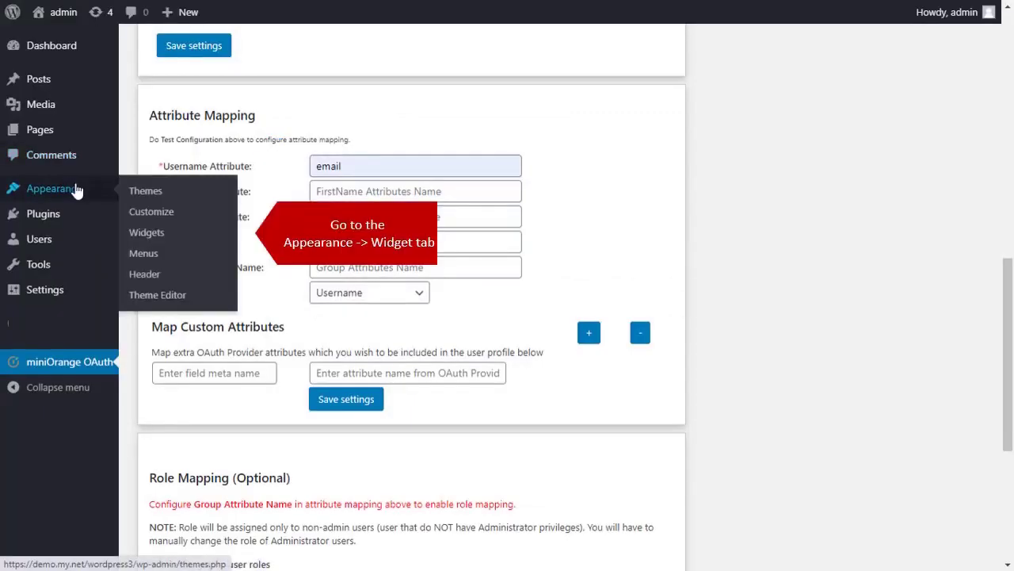
# Step: On the Widgets page, place the miniOrange OAuth widget in Blog Sidebar directly above Meta
pyautogui.click(147, 232)
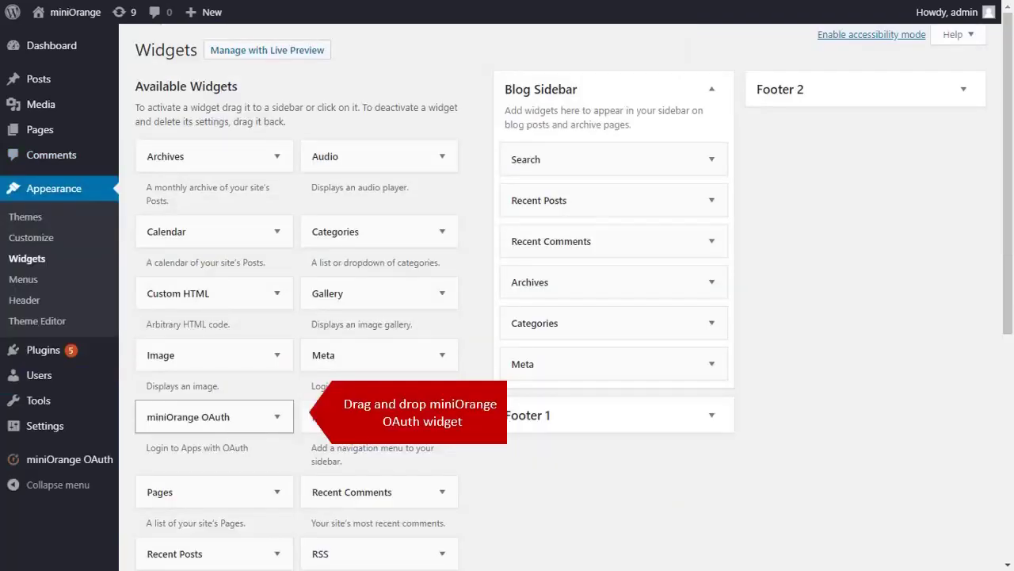
pyautogui.moveTo(239, 417); pyautogui.dragTo(640, 369)
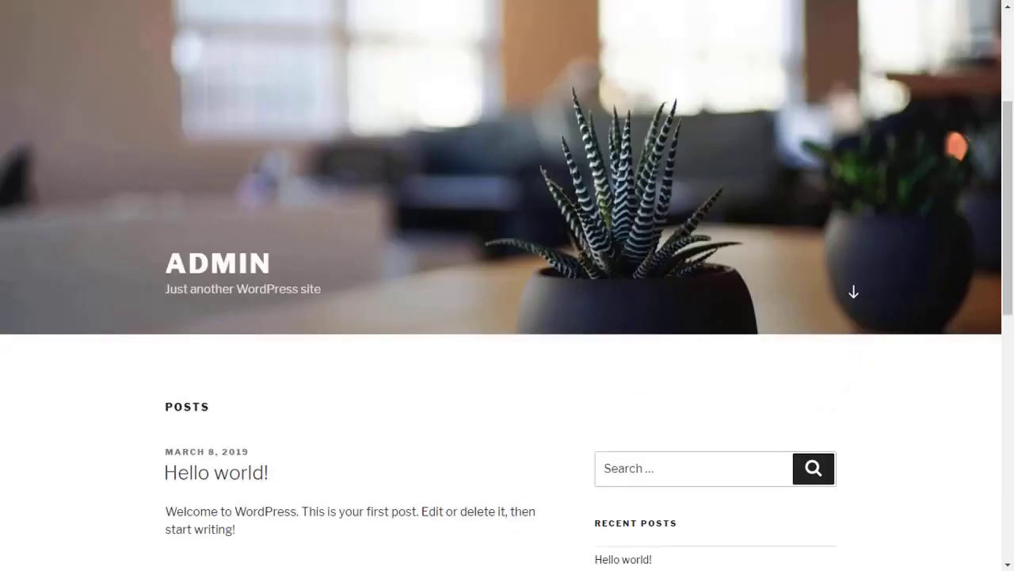
# Step: Scroll down the public front page to the Login with Apple button in the sidebar
pyautogui.scroll(-2, 528, 356)
pyautogui.scroll(-4, 529, 356)
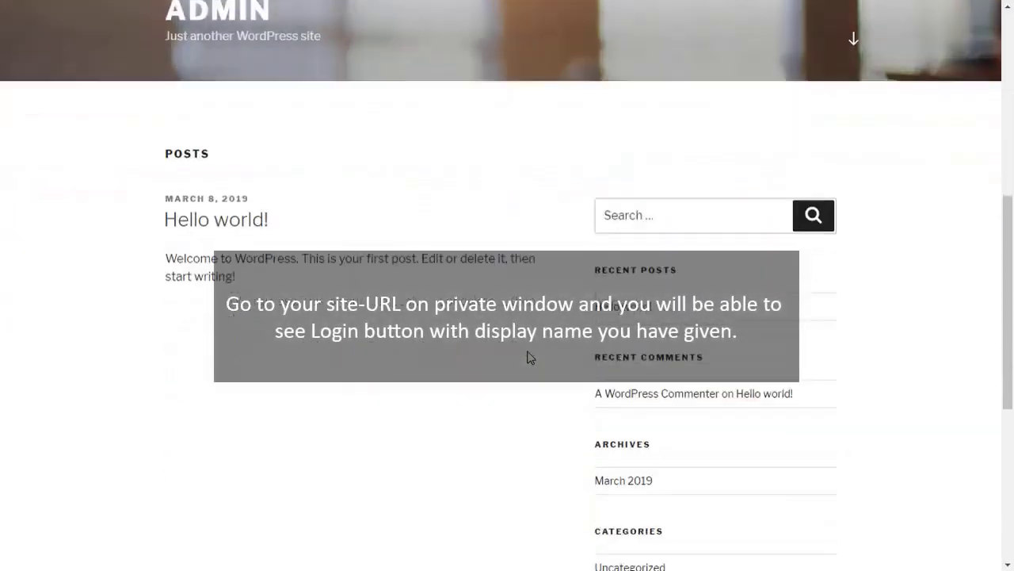
pyautogui.scroll(-2, 529, 357)
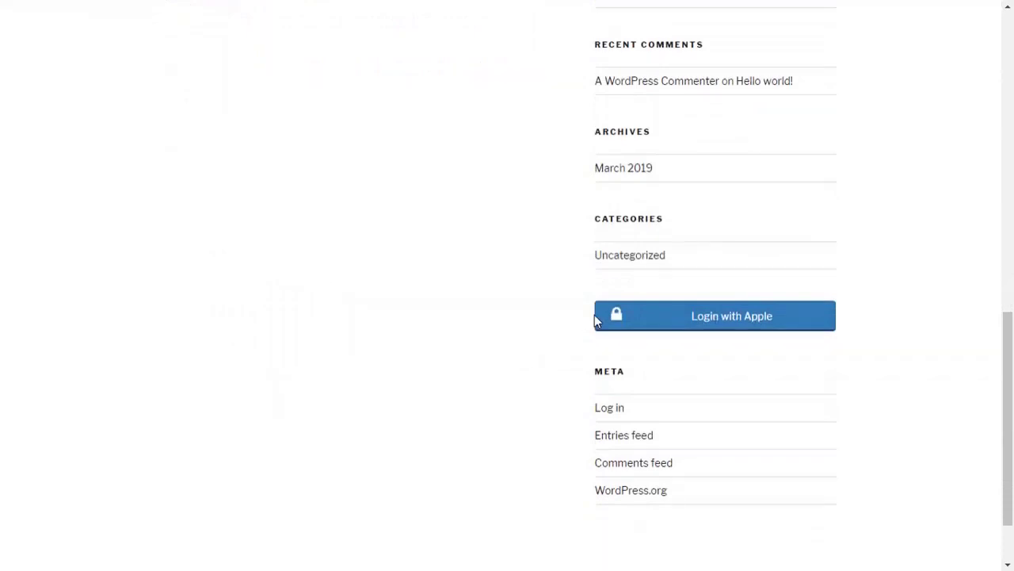
# Step: Sign in through Login with Apple using the Apple ID, its password and the two-factor verification code
pyautogui.click(735, 322)
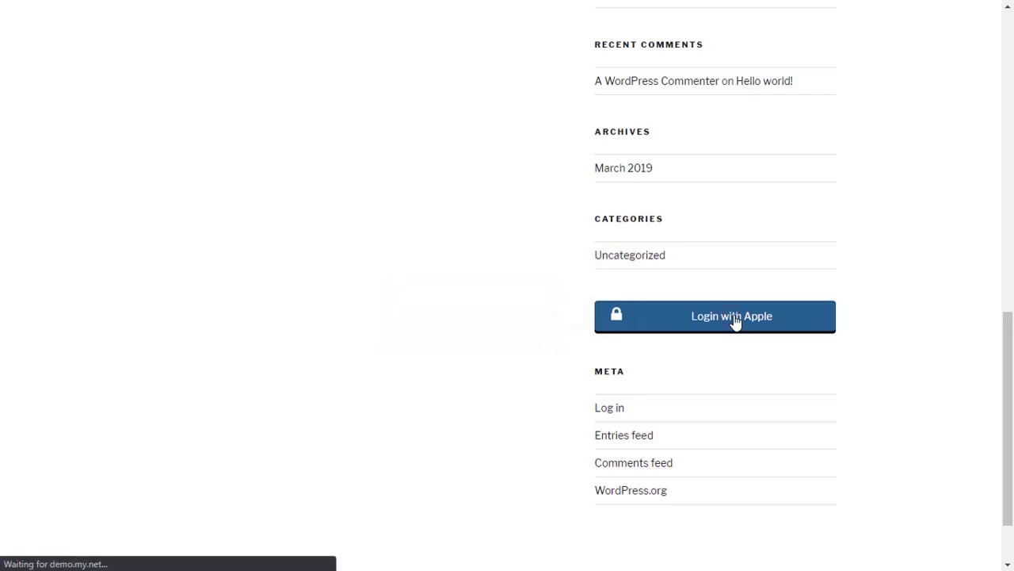
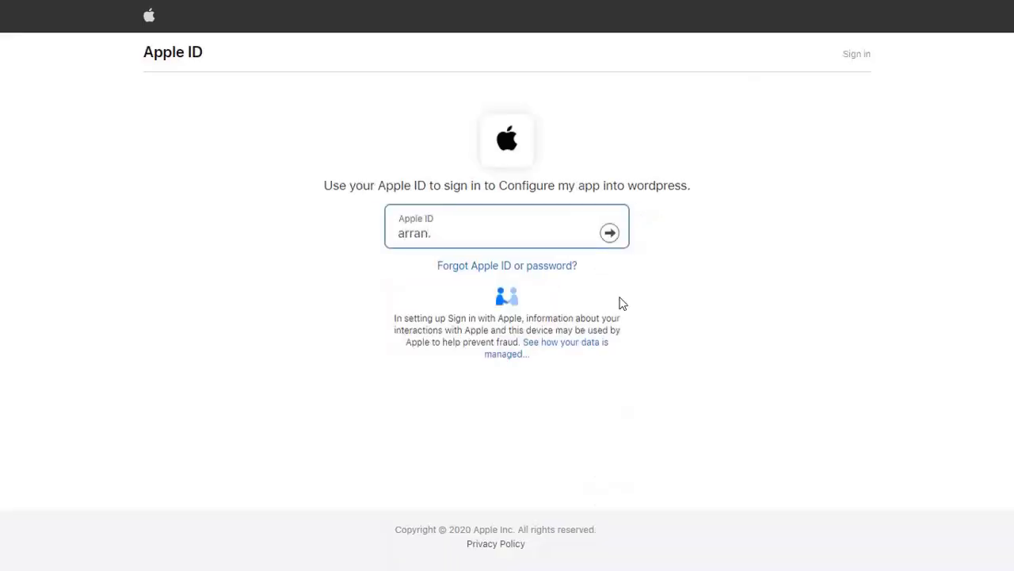
pyautogui.click(610, 233)
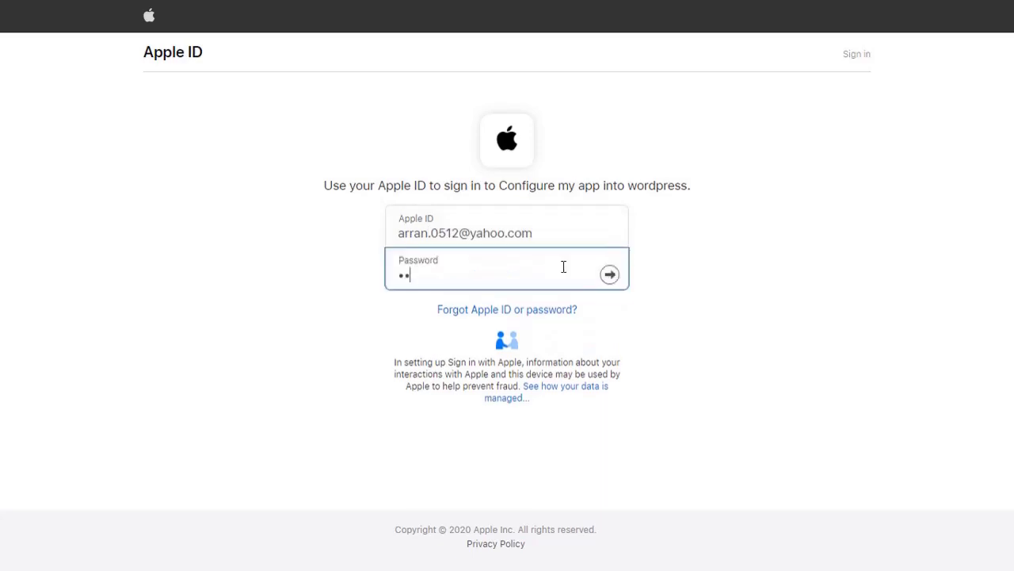
pyautogui.press('Return')
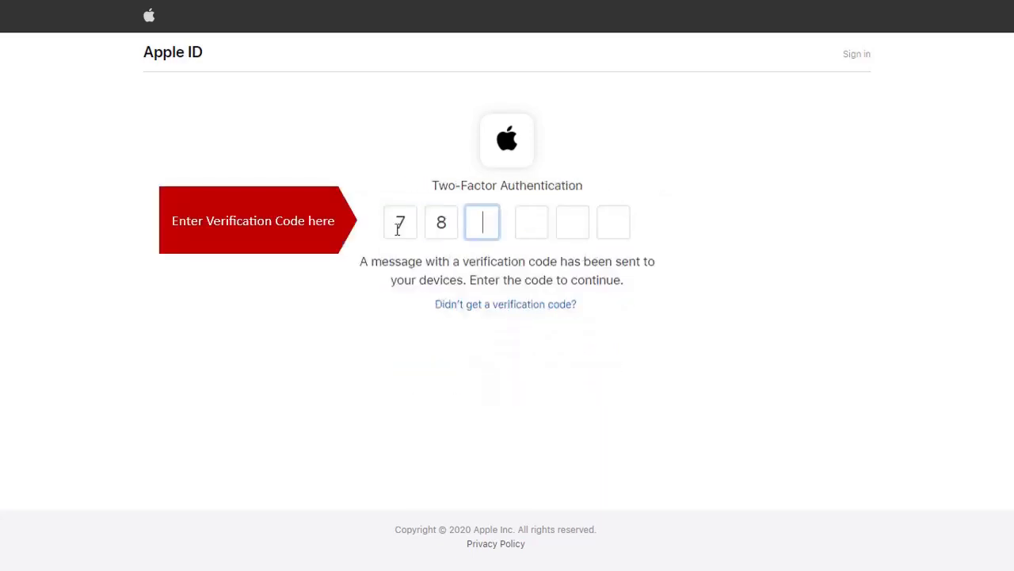
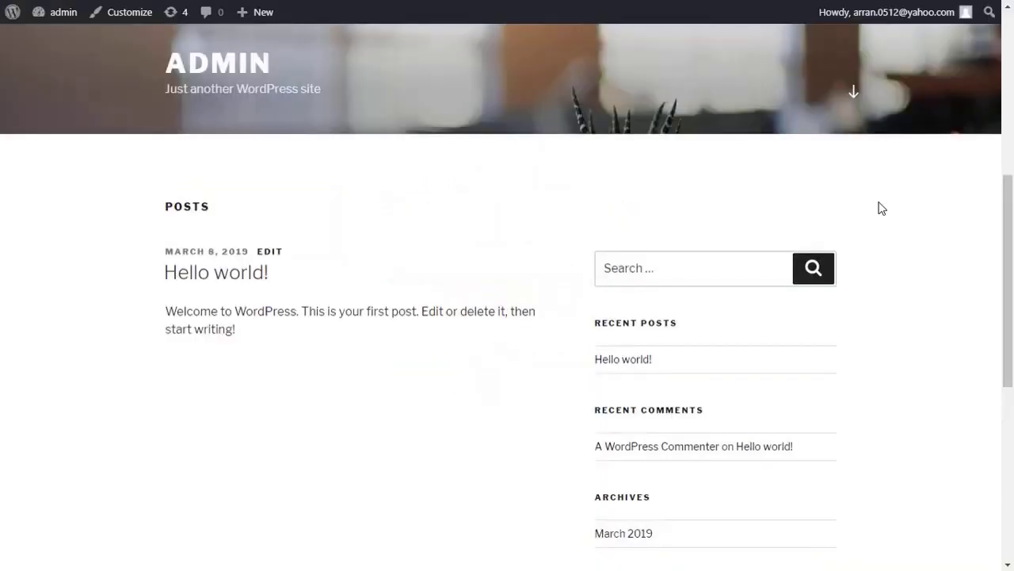
pyautogui.scroll(2, 882, 208)
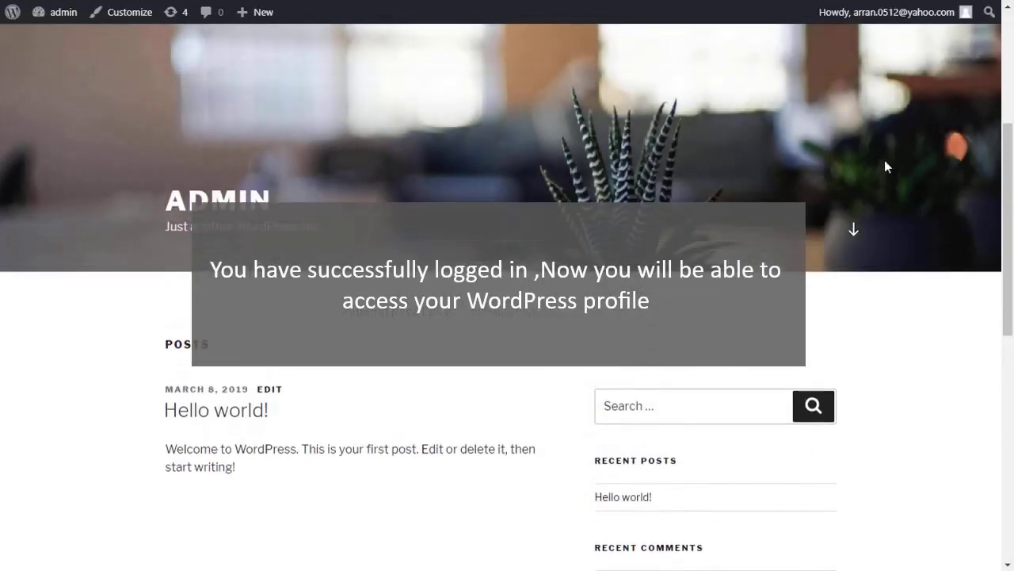